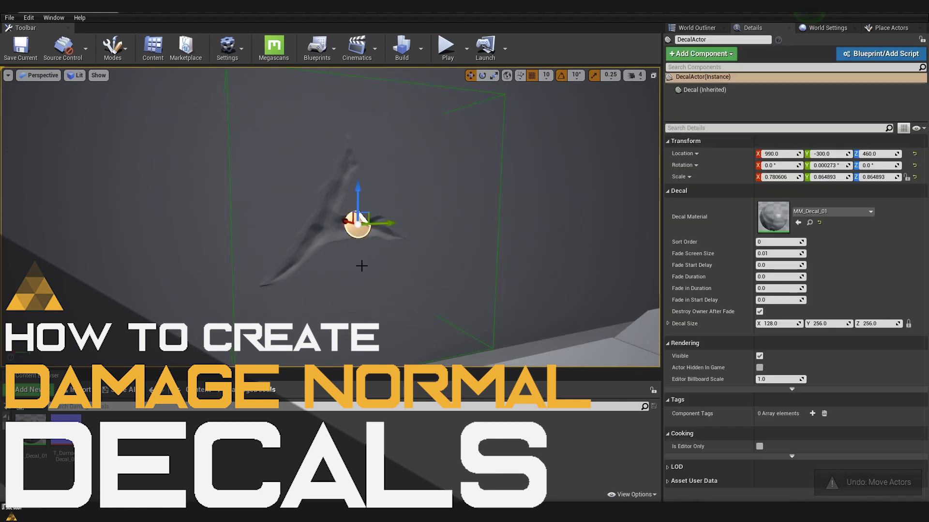
mouse_move(370, 201)
left_mouse_down()
mouse_move(368, 209)
mouse_move(372, 193)
mouse_move(334, 196)
mouse_move(366, 209)
left_mouse_up()
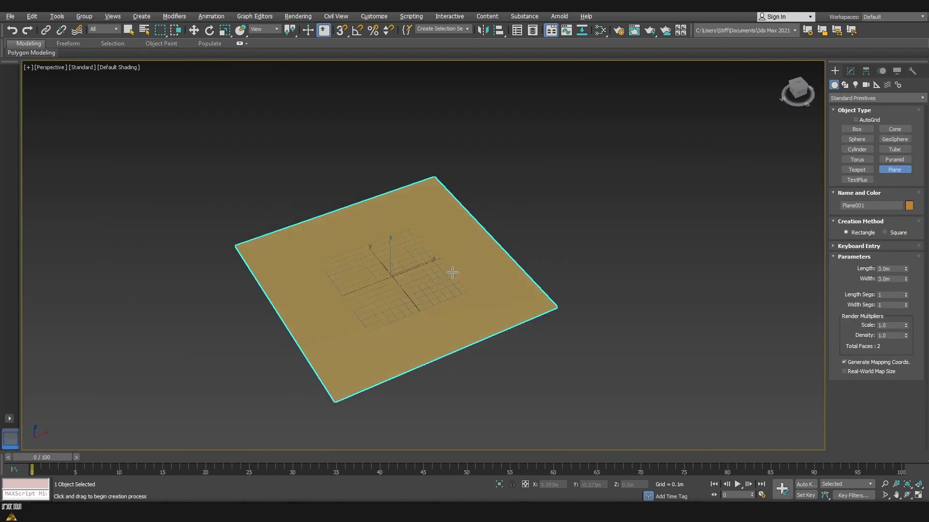
Step: Prepare the 3.0 m by 3.0 m plane as a base mesh for sculpting, checking its geometry with edged faces shown
key("w")
left_click(646, 257)
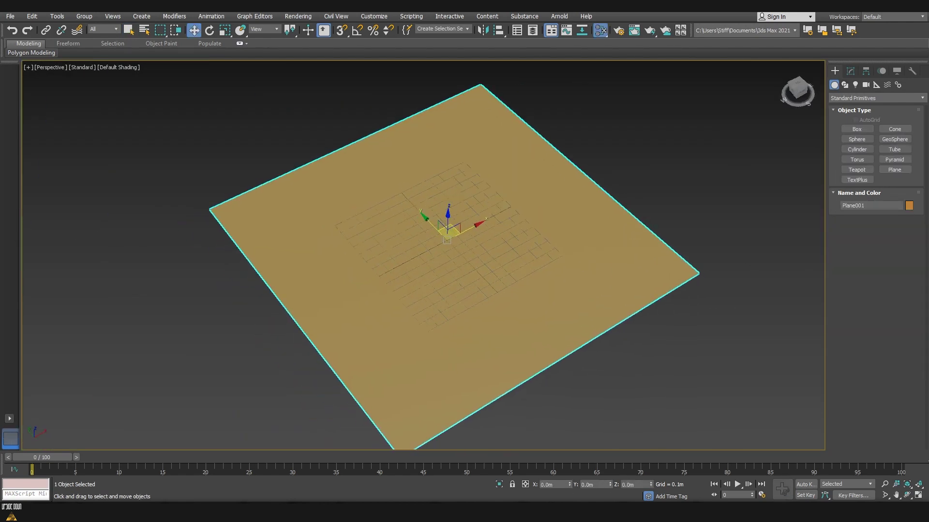
key("F4")
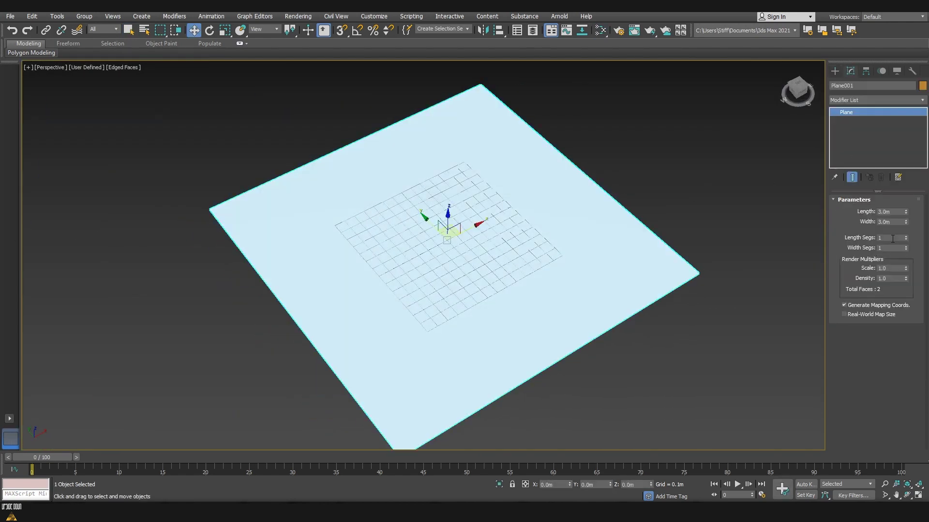
key("Tab")
key("F4")
middle_click_drag(586, 267, 611, 265)
left_click(873, 100)
right_click(574, 277)
left_click(535, 367)
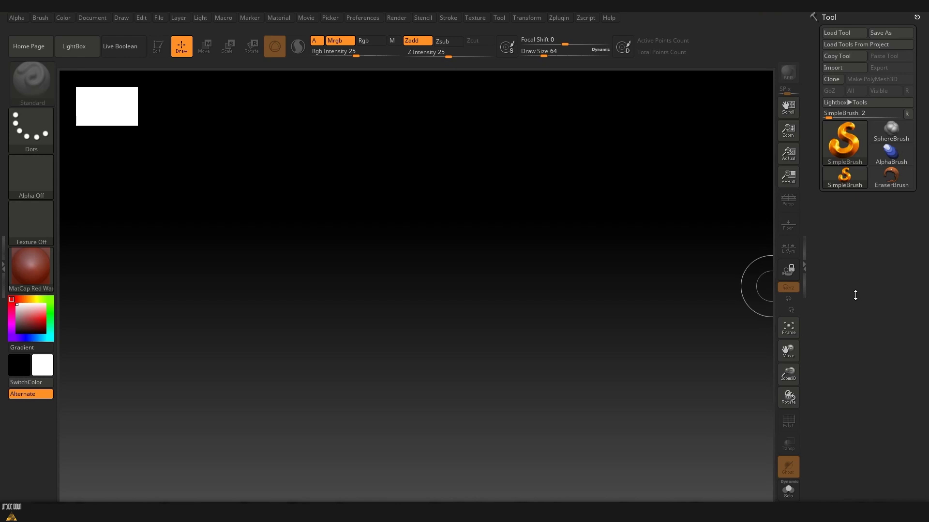
Step: Switch to ZBrush, import the plane mesh and turn off smoothing for its subdivision
left_click(833, 67)
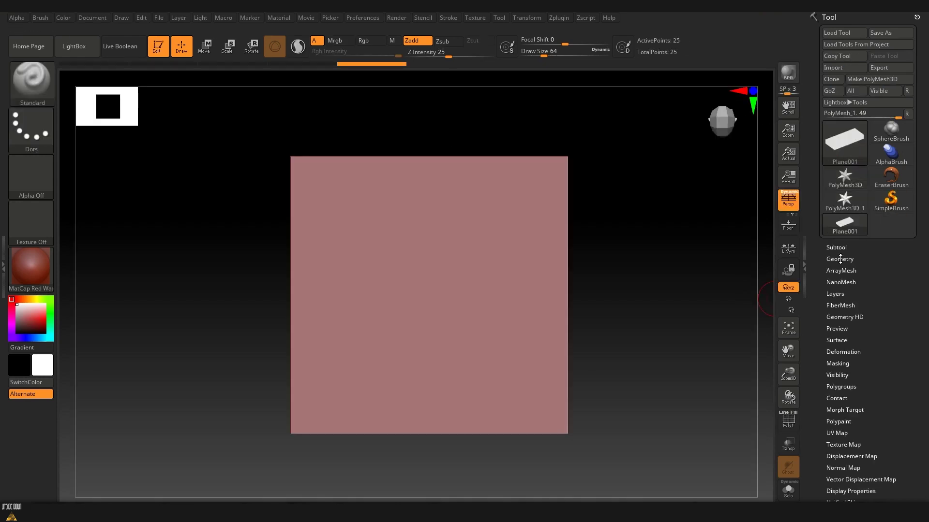
left_click(840, 259)
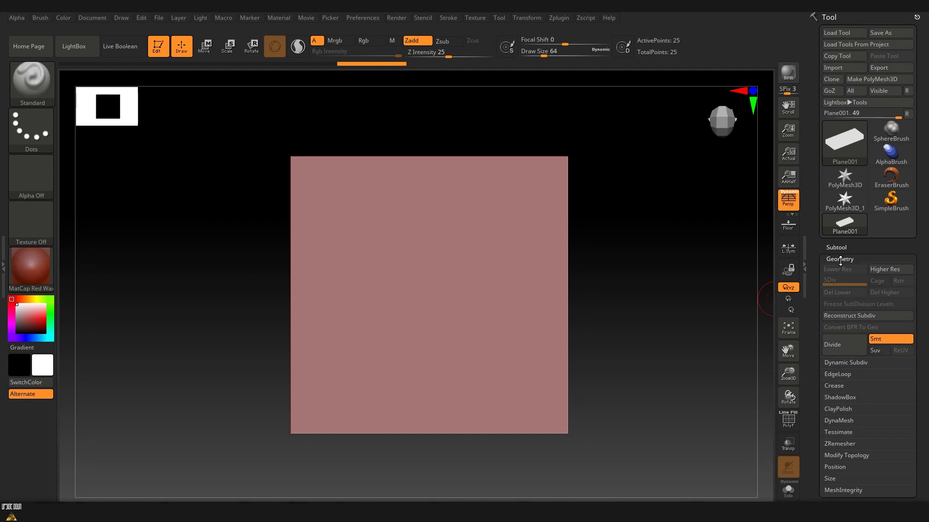
left_click(880, 341)
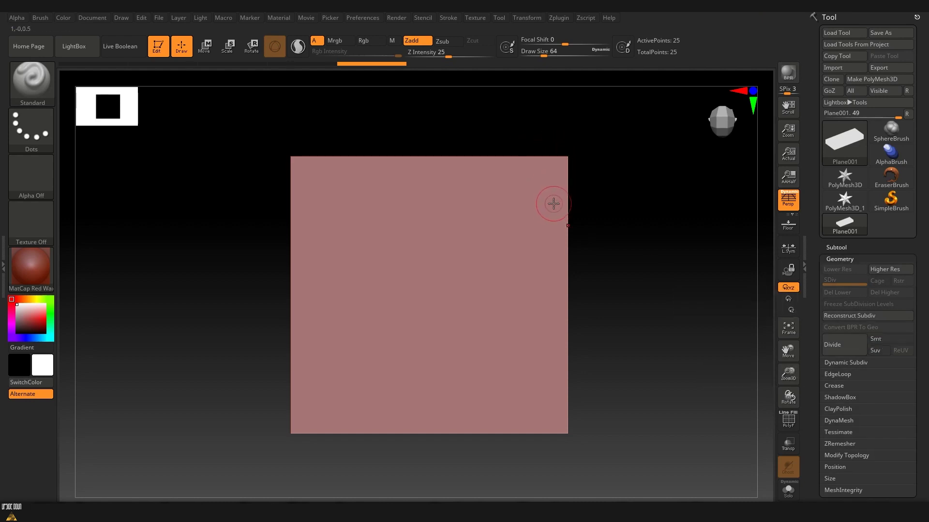
Step: Divide the plane five times to reach subdivision level 6
key("ctrl+d")
key("ctrl+d")
key("ctrl+d")
key("ctrl+d")
key("ctrl+d")
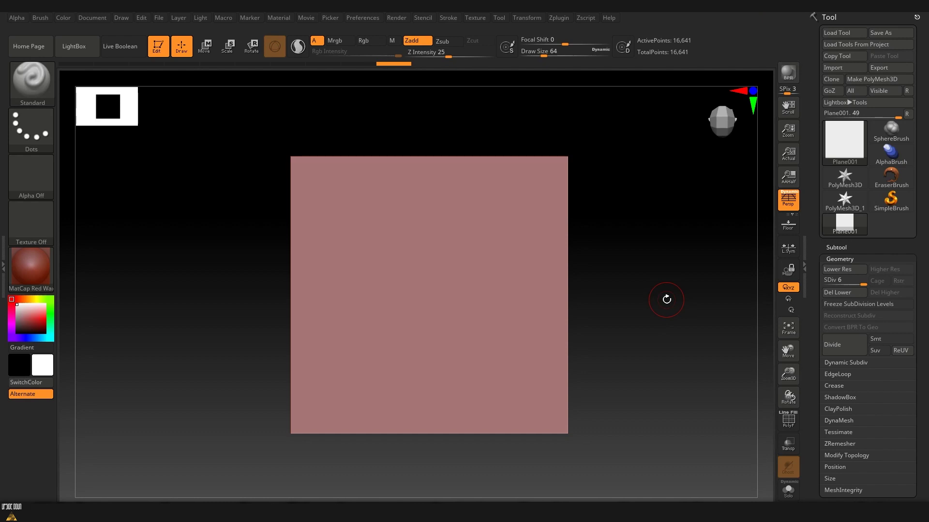
Step: Sculpt a branching crack across the plane with the ClayBuildup brush at draw size 64, reduced to 32 for the smaller branches
key("b")
key("c")
key("b")
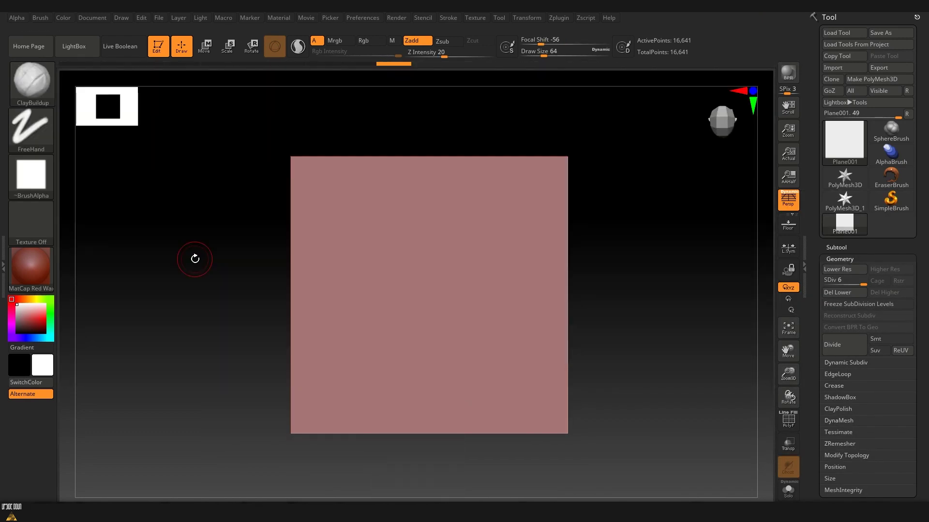
mouse_move(425, 261)
left_mouse_down()
mouse_move(411, 251)
mouse_move(437, 270)
mouse_move(418, 333)
mouse_move(426, 277)
mouse_move(529, 299)
left_mouse_up()
mouse_move(366, 205)
left_mouse_down()
mouse_move(402, 253)
mouse_move(457, 268)
mouse_move(361, 194)
left_mouse_up()
key("bracketleft")
left_click_drag(425, 283, 404, 375)
left_click_drag(421, 324, 431, 356)
left_click_drag(447, 284, 514, 299)
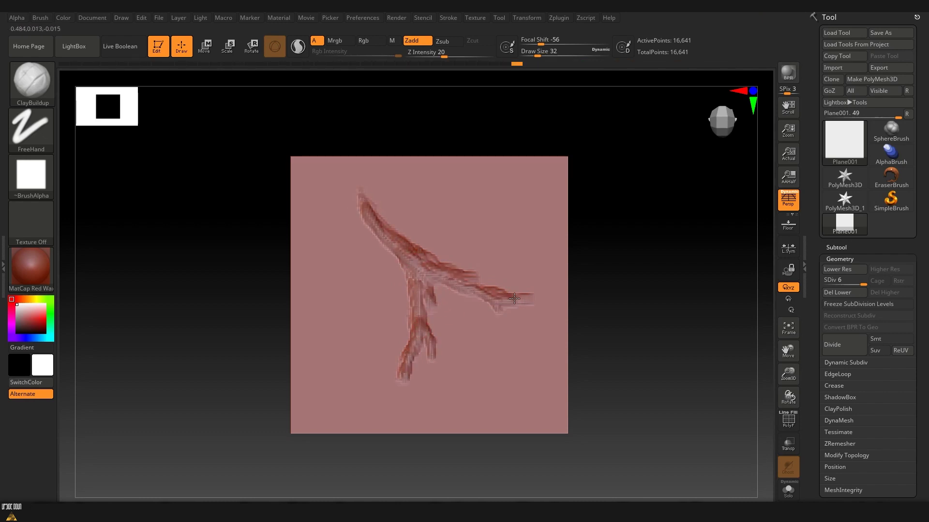
Step: Divide the mesh up to subdivision level 8 and smooth the blocky surface around the crack's junction
left_click(844, 344)
key("b")
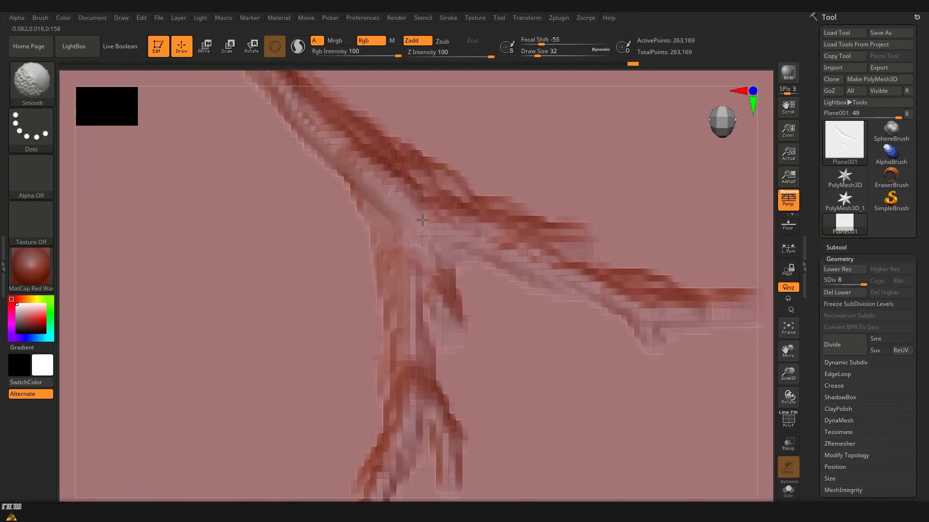
key("ctrl")
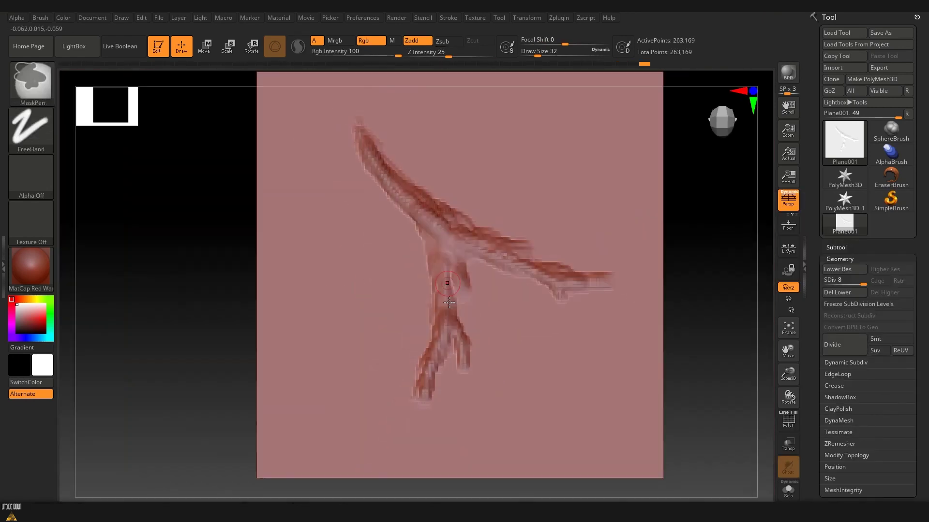
key("shift")
right_click_drag(609, 280, 404, 221, "ctrl")
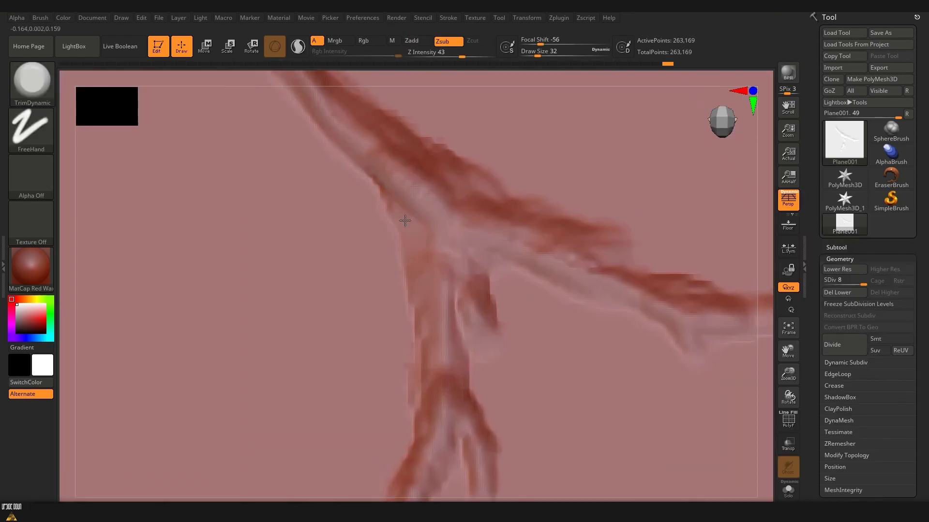
Step: Flatten the edges of the crack's upper branch up to its tip with the TrimDynamic brush at draw size 32
left_click_drag(404, 221, 363, 177)
right_click_drag(409, 179, 429, 277, "alt")
left_click_drag(420, 245, 396, 244)
right_click_drag(315, 144, 359, 251, "alt")
left_click_drag(358, 247, 339, 160)
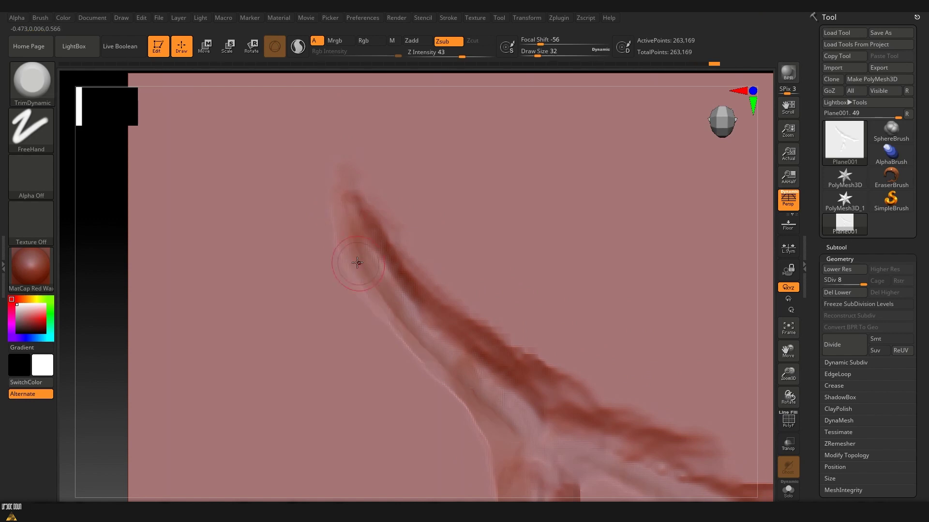
right_click_drag(528, 368, 408, 309, "alt")
key("shift")
left_click_drag(365, 266, 384, 256)
right_click_drag(384, 256, 363, 227, "alt")
Step: Flatten the crack's junction and lower stem down into the left fork with the TrimDynamic brush
mouse_move(377, 322)
left_mouse_down()
mouse_move(425, 320)
mouse_move(420, 312)
left_mouse_up()
right_click_drag(488, 310, 371, 261, "alt")
mouse_move(310, 394)
left_mouse_down()
mouse_move(326, 336)
mouse_move(320, 341)
left_mouse_up()
right_click_drag(251, 351, 311, 274, "alt")
left_click_drag(311, 274, 308, 411)
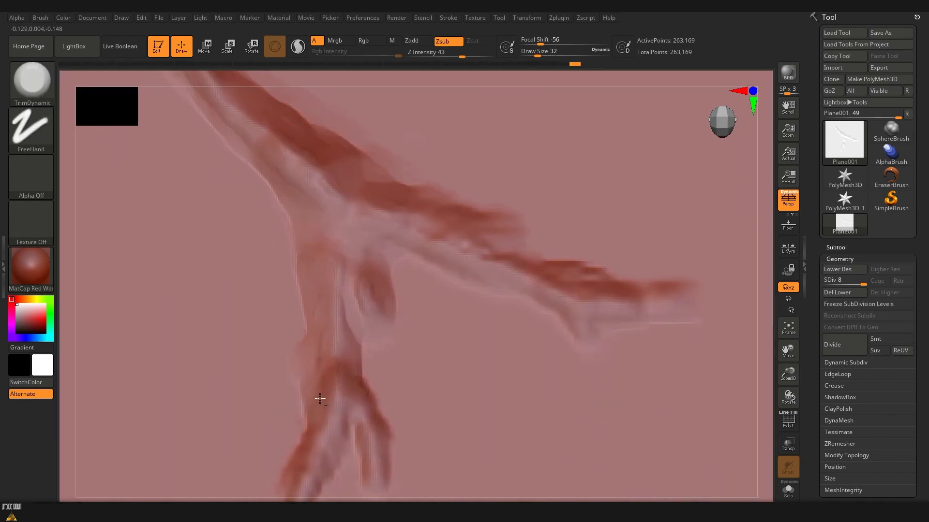
right_click_drag(308, 411, 344, 284, "alt")
left_click_drag(325, 375, 315, 401)
right_click_drag(315, 402, 351, 311, "alt")
Step: Flatten the short lower fork and the right-hand branch of the crack with the TrimDynamic brush
left_click_drag(376, 338, 422, 211)
right_click_drag(454, 260, 389, 410, "alt")
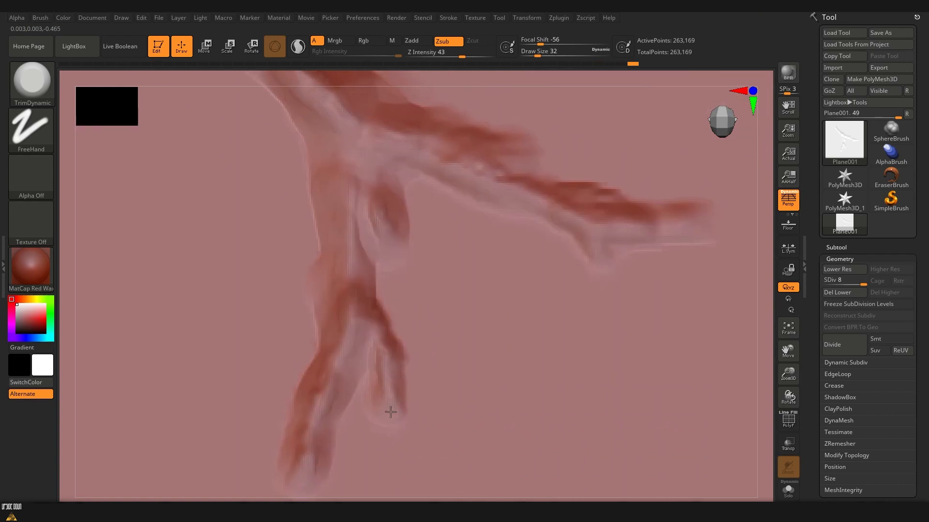
left_click_drag(390, 387, 370, 251)
right_click_drag(468, 126, 405, 295, "alt")
right_click_drag(511, 379, 411, 338, "alt")
left_click_drag(412, 338, 395, 369)
mouse_move(409, 392)
left_mouse_down()
mouse_move(561, 378)
mouse_move(369, 325)
mouse_move(436, 317)
left_mouse_up()
Step: Pinch the ends of all the crack's branches into narrow tips with the Pinch brush at draw size 60
right_click_drag(458, 382, 458, 265, "ctrl")
key("b")
key("p")
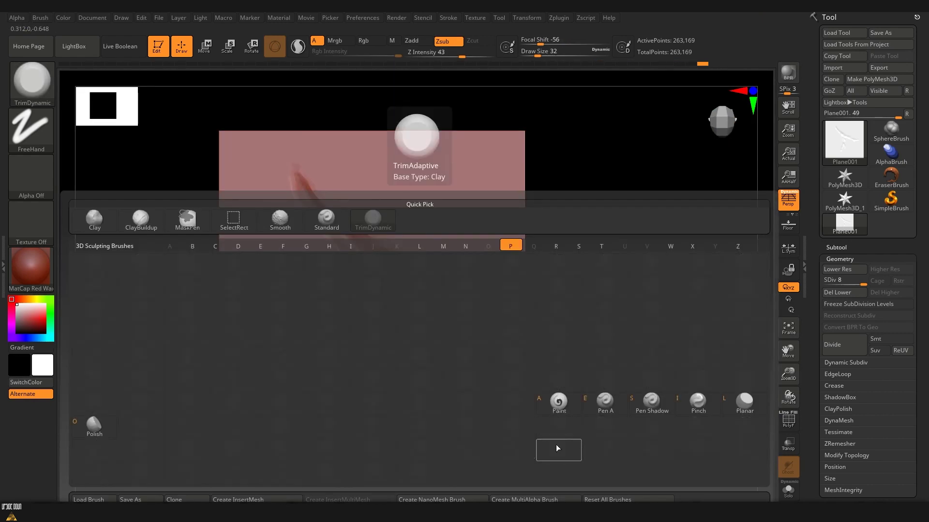
key("i")
right_click_drag(387, 357, 327, 414, "ctrl")
mouse_move(331, 402)
left_mouse_down()
mouse_move(320, 425)
mouse_move(345, 363)
mouse_move(380, 341)
left_mouse_up()
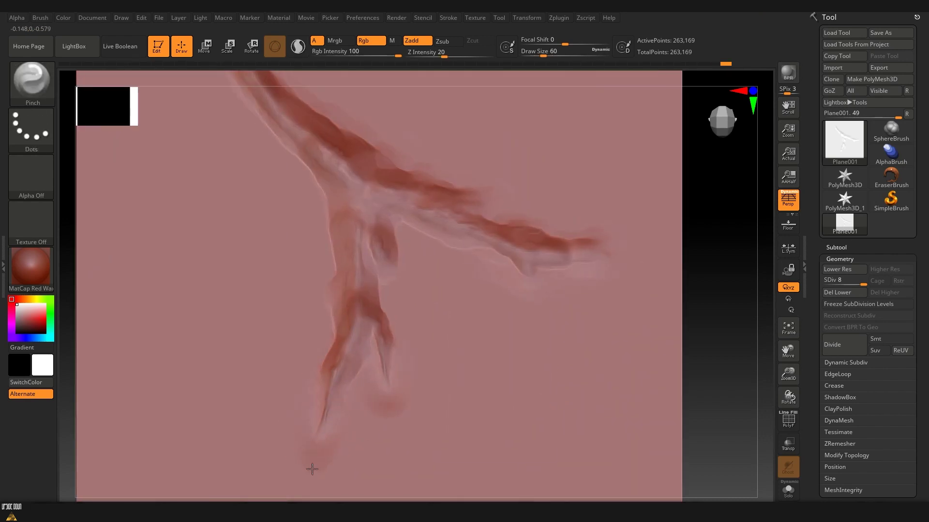
right_click_drag(611, 249, 547, 333, "alt")
left_click_drag(547, 333, 466, 306)
right_click_drag(261, 229, 338, 290, "alt")
mouse_move(339, 290)
left_mouse_down()
mouse_move(239, 163)
mouse_move(261, 208)
left_mouse_up()
right_click_drag(465, 339, 464, 304, "ctrl")
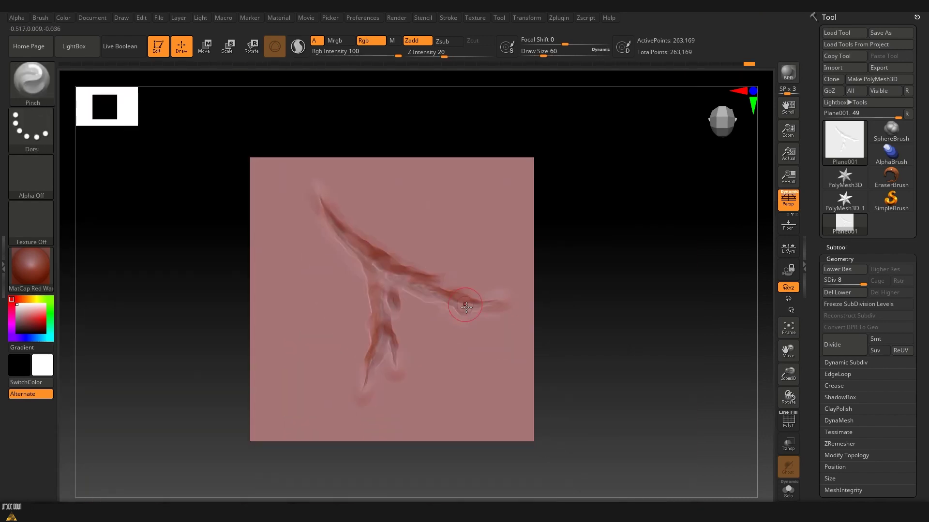
Step: Trim part of the crack's surface with another TrimDynamic stroke
key("b")
right_click_drag(389, 415, 369, 270, "alt")
mouse_move(369, 271)
right_mouse_down("ctrl")
mouse_move(369, 300)
mouse_move(442, 313)
right_mouse_up("ctrl")
key("b")
key("t")
key("d")
left_click_drag(449, 227, 431, 241)
Step: Flatten the plane's surface below and beside the crack with the TrimAdaptive brush at draw size 60
key("b")
key("t")
key("a")
mouse_move(435, 275)
left_mouse_down()
mouse_move(473, 199)
mouse_move(462, 167)
left_mouse_up()
right_click_drag(484, 265, 506, 313, "alt")
mouse_move(506, 313)
left_mouse_down()
mouse_move(556, 228)
mouse_move(657, 271)
left_mouse_up()
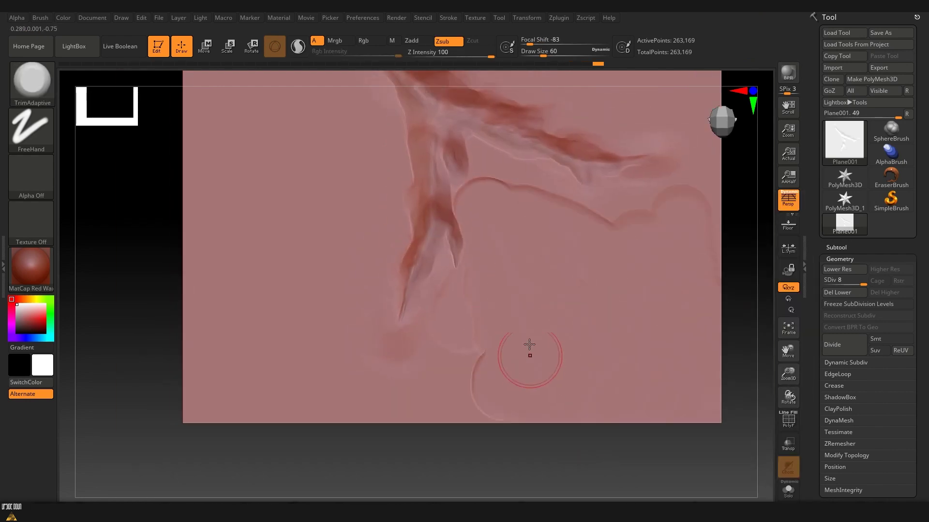
mouse_move(529, 348)
left_mouse_down()
mouse_move(263, 409)
mouse_move(226, 290)
left_mouse_up()
right_click_drag(407, 351, 356, 403, "alt")
Step: Trim tightly along the outlines of the lower forks and right-hand branch with the TrimAdaptive brush at draw size 24
key("bracketleft")
key("bracketleft")
key("bracketleft")
key("bracketleft")
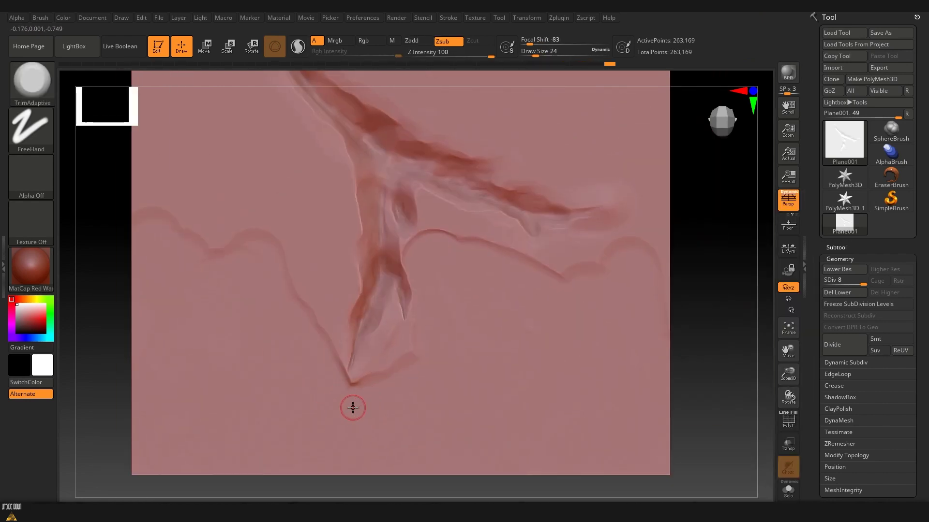
mouse_move(353, 408)
left_mouse_down()
mouse_move(386, 339)
mouse_move(412, 325)
mouse_move(332, 342)
mouse_move(302, 295)
left_mouse_up()
right_click_drag(428, 304, 346, 385, "alt")
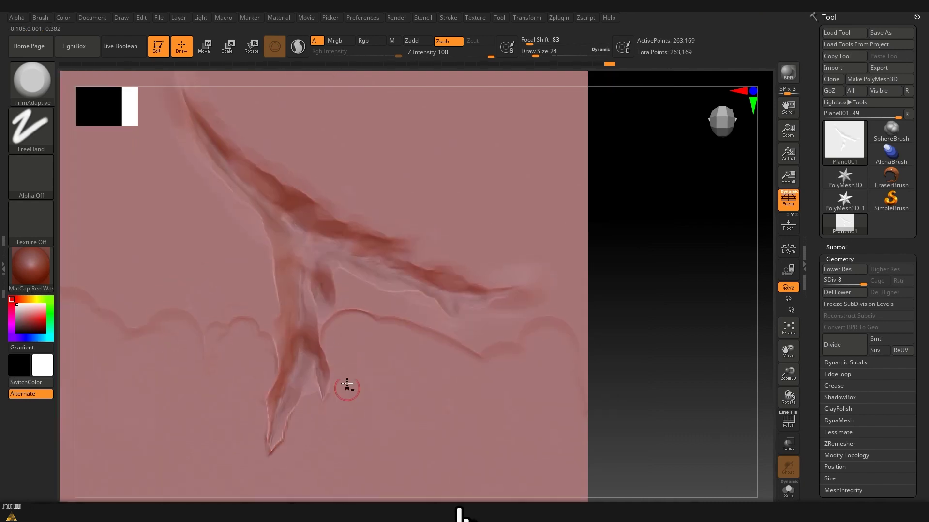
mouse_move(347, 386)
left_mouse_down()
mouse_move(355, 290)
mouse_move(446, 332)
mouse_move(533, 323)
mouse_move(501, 277)
mouse_move(565, 257)
left_mouse_up()
Step: Trim around the upper branch and its tip with the TrimAdaptive brush at draw size 40, undoing the last stroke
right_click_drag(196, 267, 348, 380, "alt")
mouse_move(348, 381)
right_mouse_down("ctrl")
mouse_move(349, 353)
mouse_move(355, 410)
right_mouse_up("ctrl")
mouse_move(382, 426)
left_mouse_down()
mouse_move(407, 450)
mouse_move(391, 363)
mouse_move(338, 280)
mouse_move(321, 200)
mouse_move(428, 289)
left_mouse_up()
key("ctrl+z")
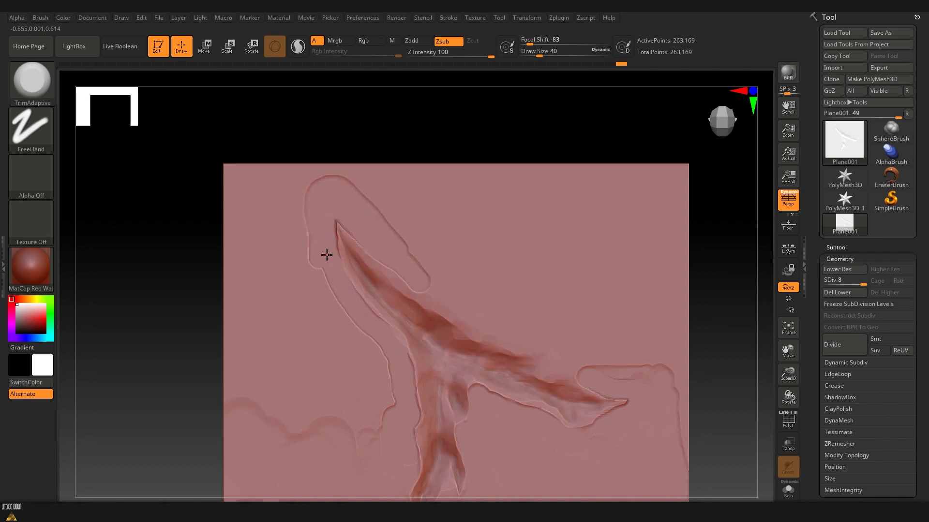
Step: Flatten the remaining raised ground left of and above the upper branch with TrimAdaptive at draw size 72, redoing one undone stroke
key("bracketright")
right_click_drag(339, 483, 324, 427, "alt")
mouse_move(324, 427)
left_mouse_down()
mouse_move(321, 358)
mouse_move(338, 282)
mouse_move(263, 150)
left_mouse_up()
right_click_drag(306, 123, 300, 202, "alt")
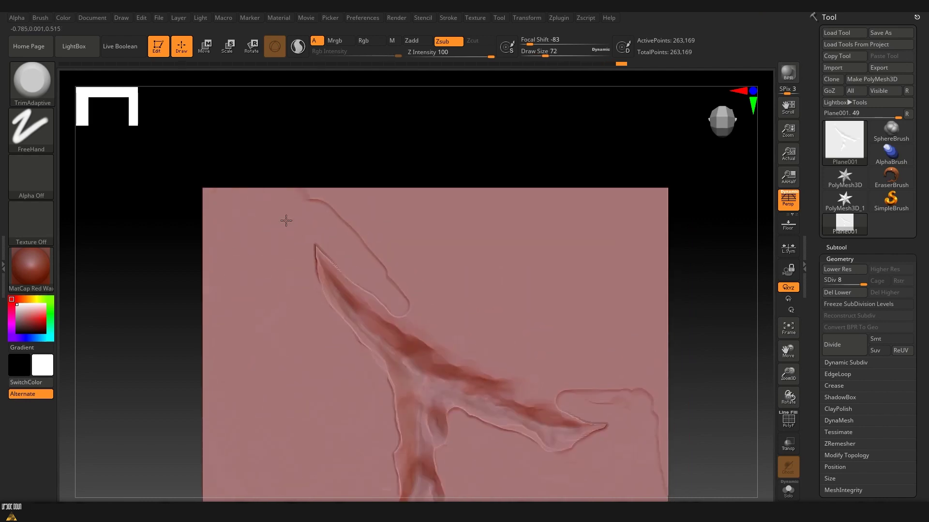
key("ctrl+z")
mouse_move(290, 218)
left_mouse_down()
mouse_move(426, 233)
mouse_move(411, 277)
mouse_move(615, 375)
mouse_move(514, 260)
mouse_move(402, 208)
left_mouse_up()
mouse_move(576, 411)
right_mouse_down("ctrl")
mouse_move(576, 332)
mouse_move(608, 422)
mouse_move(610, 358)
right_mouse_up("ctrl")
Step: Choose the TrimDynamic brush, lower the subdivision level and smooth the stepped edge near the right-hand tip
key("b")
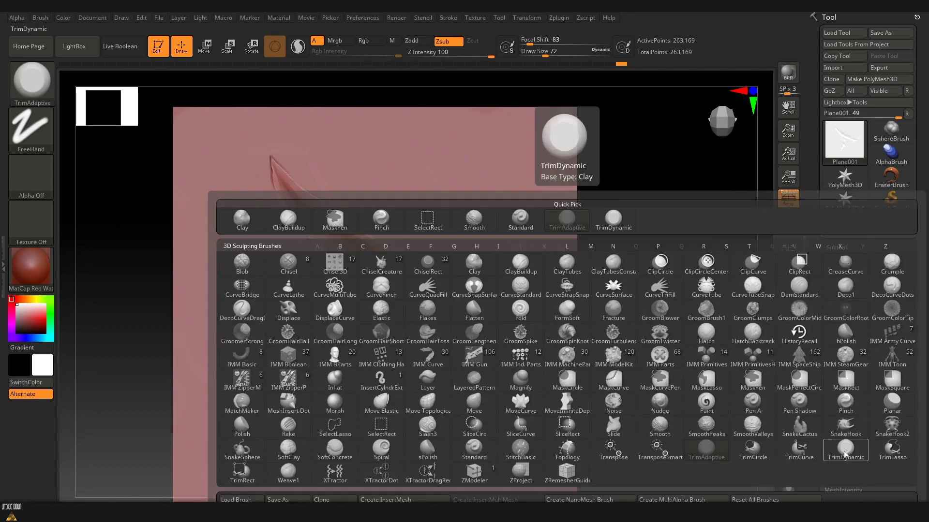
key("t")
key("d")
right_click_drag(539, 378, 535, 338, "alt")
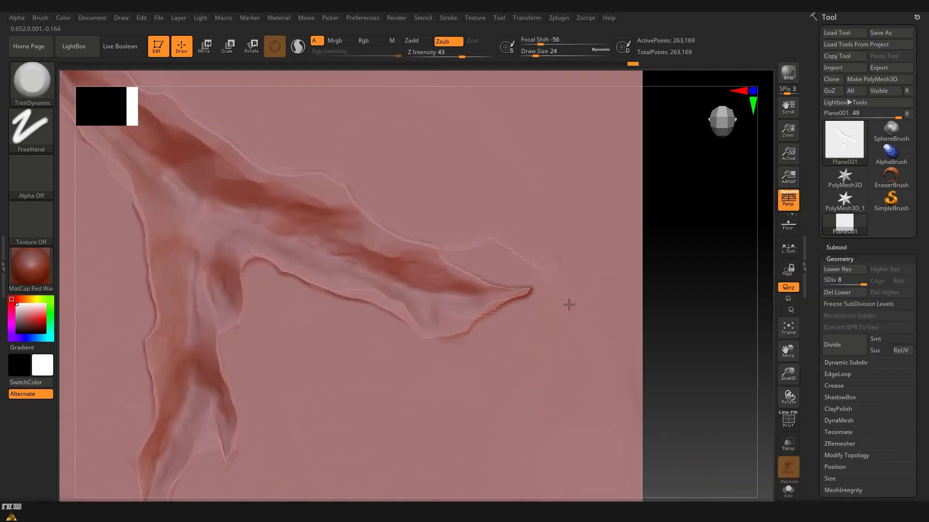
left_click_drag(862, 281, 844, 281)
mouse_move(568, 282)
left_mouse_down("shift")
mouse_move(485, 242)
mouse_move(503, 249)
mouse_move(503, 232)
mouse_move(465, 228)
left_mouse_up("shift")
Step: Return the mesh to subdivision level 8 and smooth the crack's remaining jagged edges
key("d")
key("d")
key("d")
key("shift+d")
right_click_drag(477, 439, 530, 273, "alt")
right_click_drag(314, 88, 320, 218, "alt")
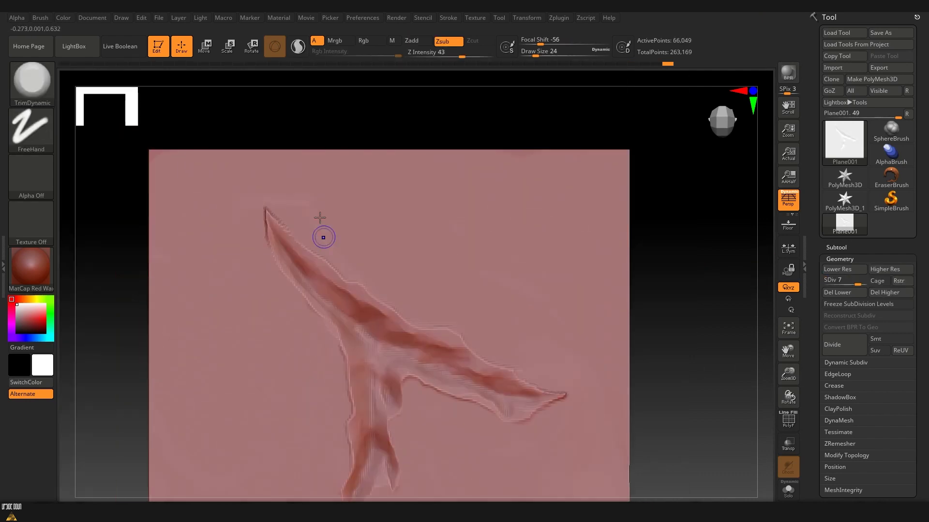
key("d")
right_click_drag(249, 201, 377, 159, "alt")
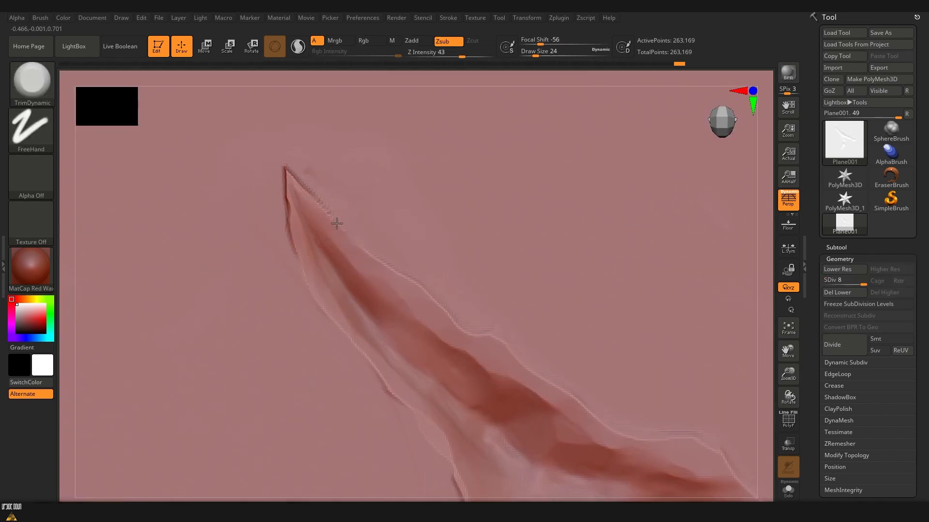
right_click_drag(300, 240, 549, 273, "ctrl")
left_click_drag(548, 274, 521, 242, "shift")
Step: Apply ClayPolish to the whole sculpted plane and inspect the crack up close
right_click_drag(543, 449, 769, 293, "ctrl")
left_click(842, 409)
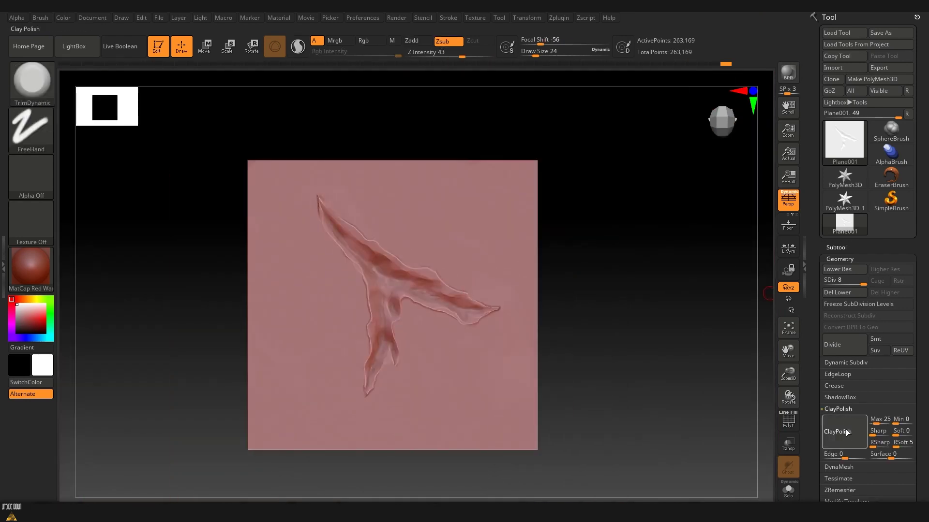
left_click(846, 432)
right_click_drag(441, 332, 616, 362, "ctrl")
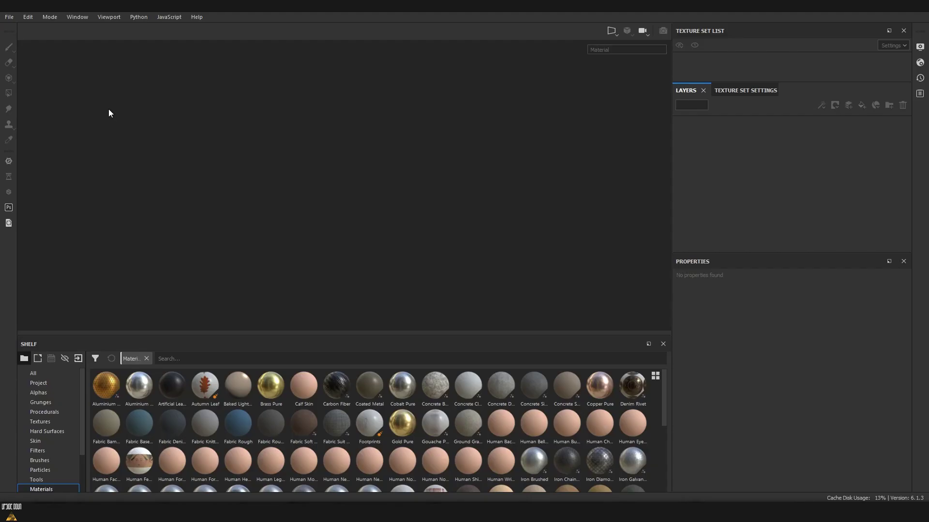
Step: Switch to Substance Painter and set up a new project with a document resolution of 4096
left_click(9, 17)
left_click(22, 26)
left_click(427, 175)
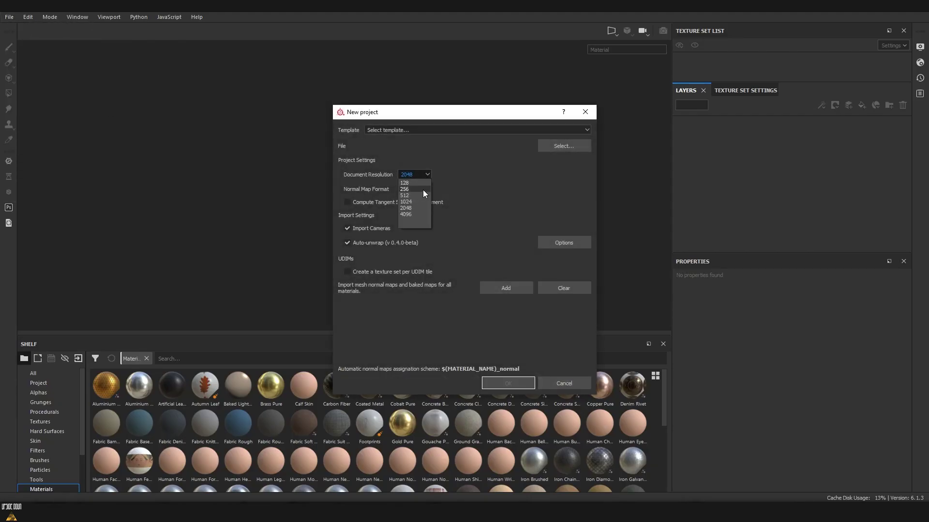
left_click(414, 215)
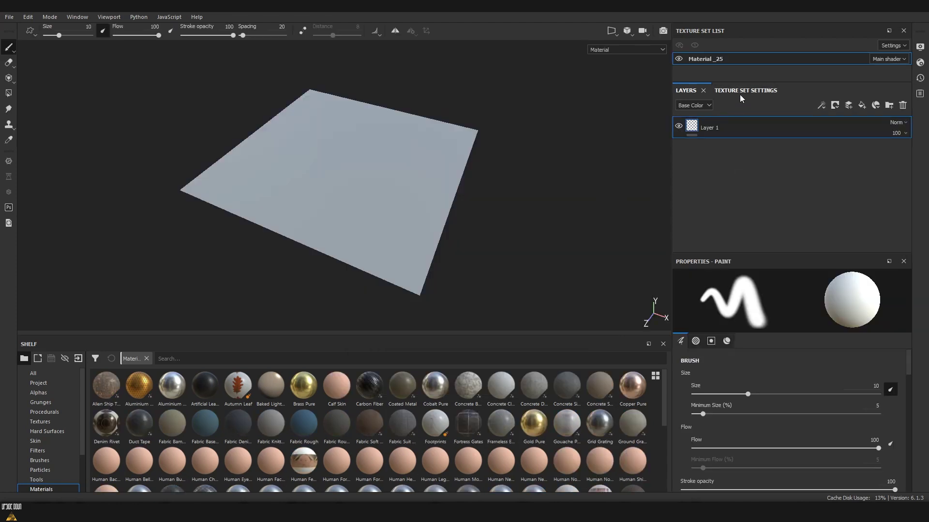
Step: Configure the mesh map bake without the ID and Thickness maps and set its output size to 4096
left_click(748, 91)
scroll(834, 219, "down", 3)
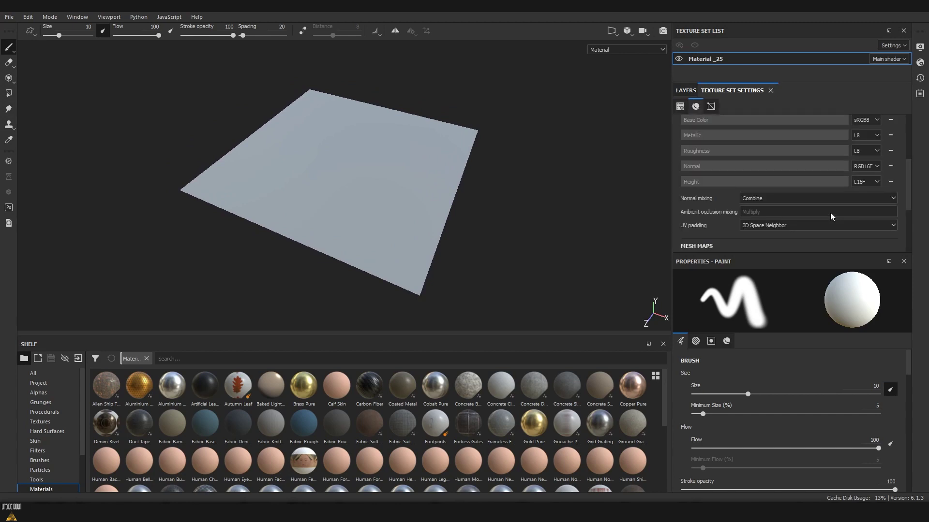
scroll(829, 213, "down", 3)
left_click(869, 150)
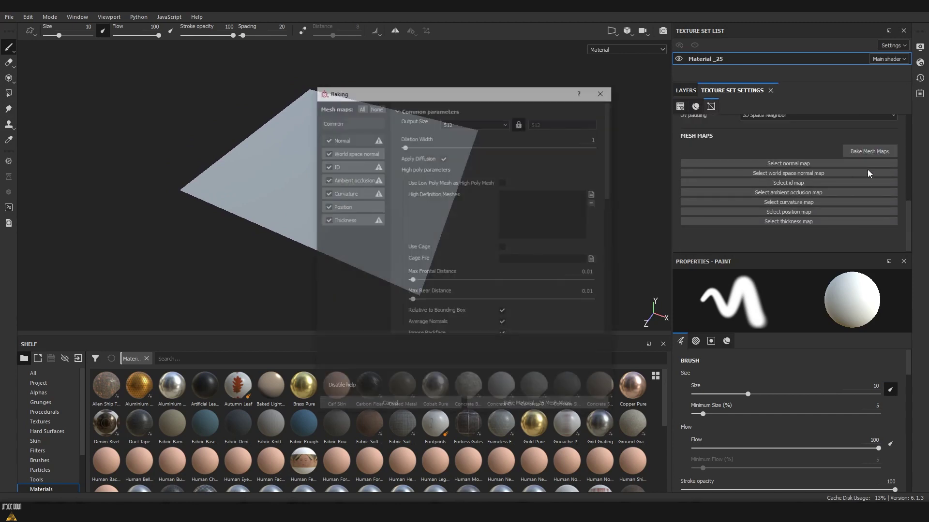
left_click(327, 165)
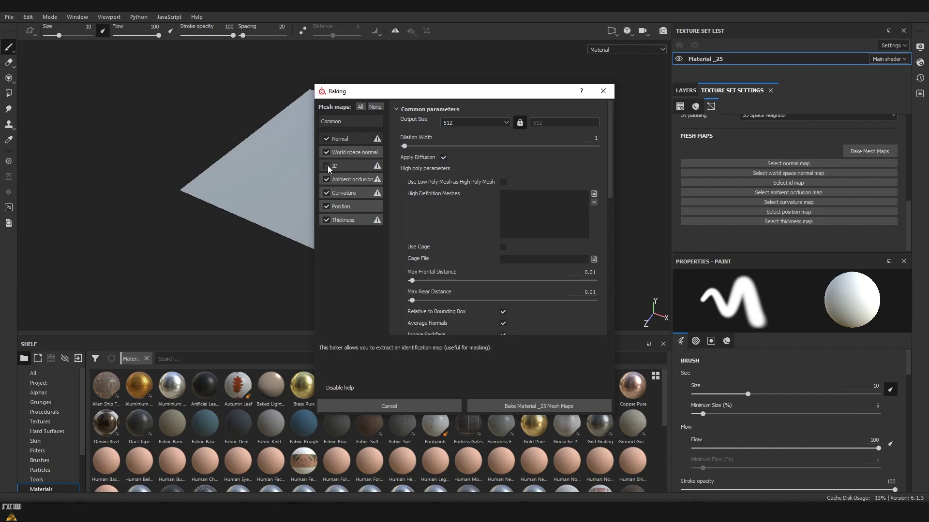
left_click(326, 220)
left_click(463, 125)
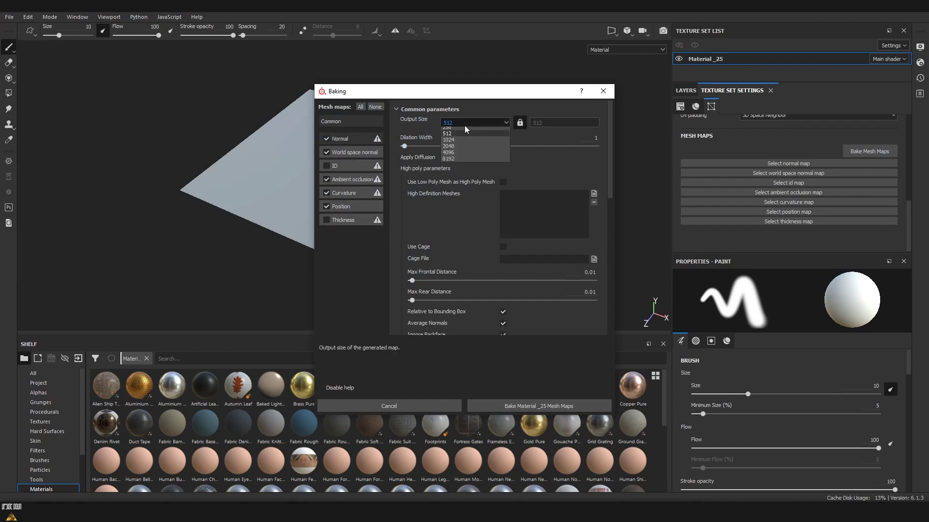
left_click(452, 174)
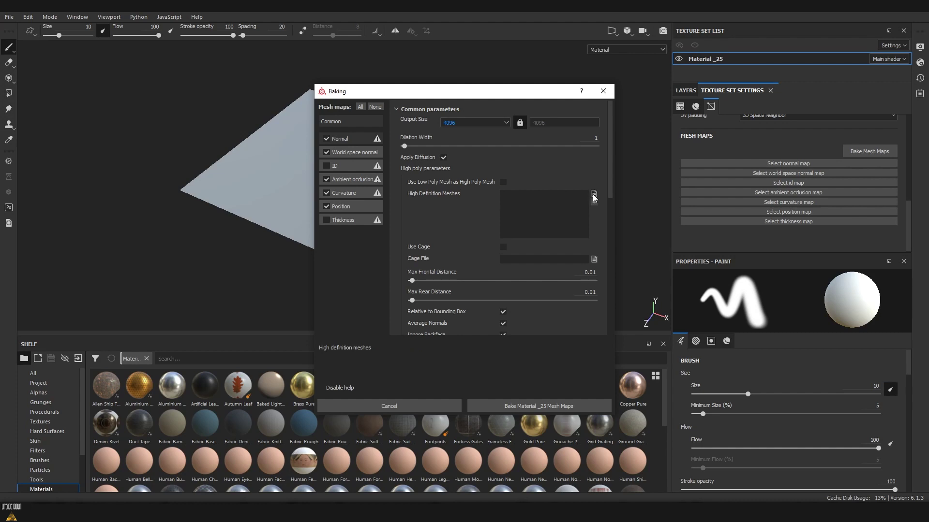
Step: Load the high-definition mesh, bake the Material _25 mesh maps and inspect the crack on the plane
left_click(535, 407)
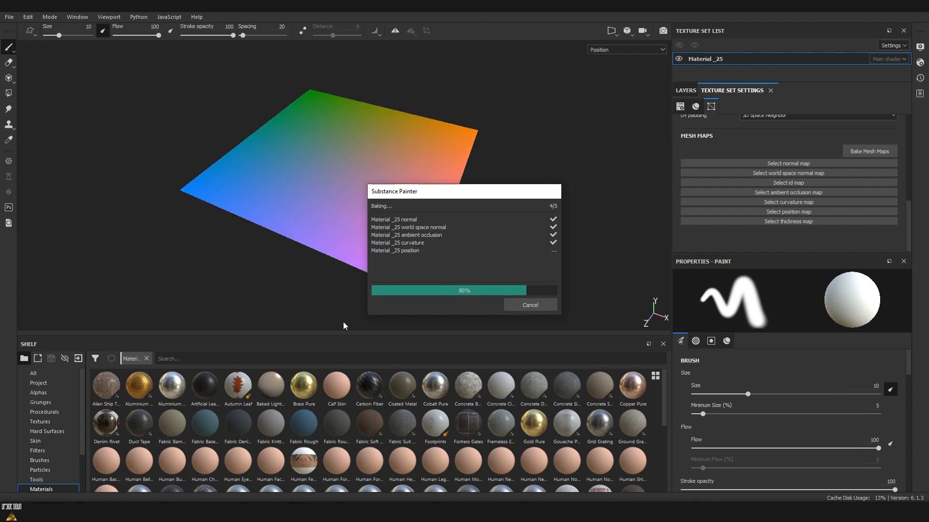
left_click(534, 307)
left_click_drag(416, 213, 455, 252, "alt")
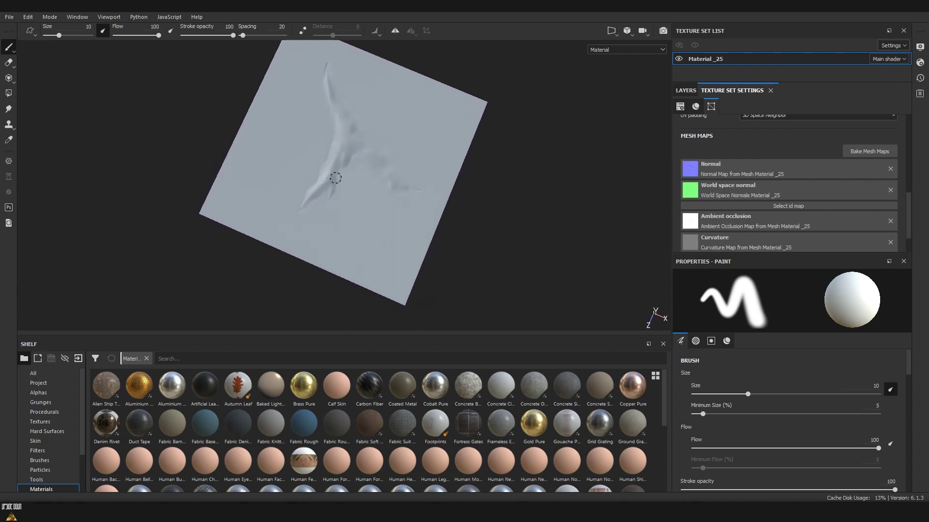
scroll(335, 166, "up", 5)
scroll(349, 196, "down", 2)
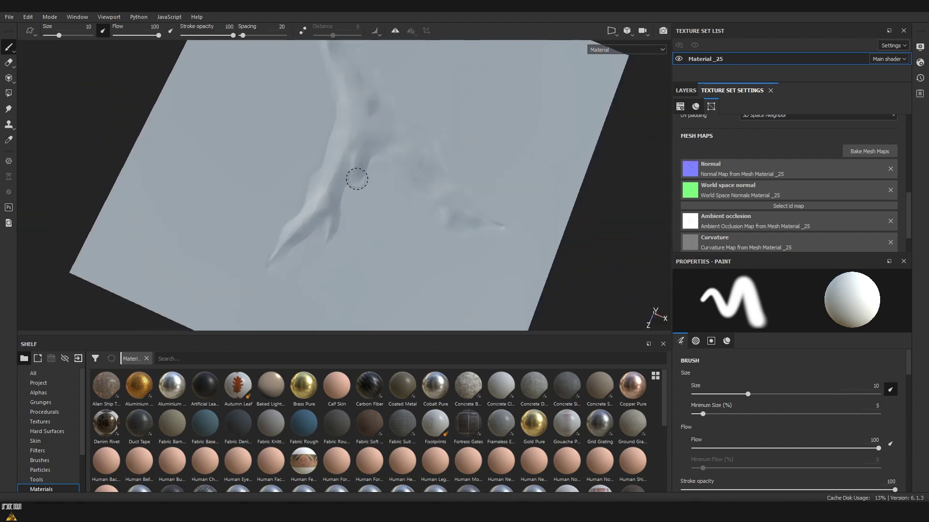
scroll(363, 194, "up", 4)
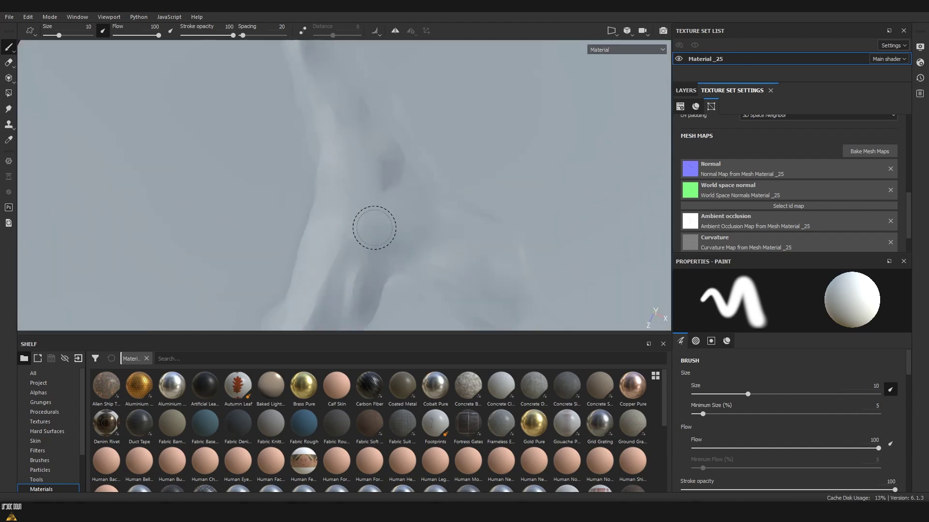
scroll(374, 228, "down", 5)
left_click_drag(376, 239, 486, 233, "alt")
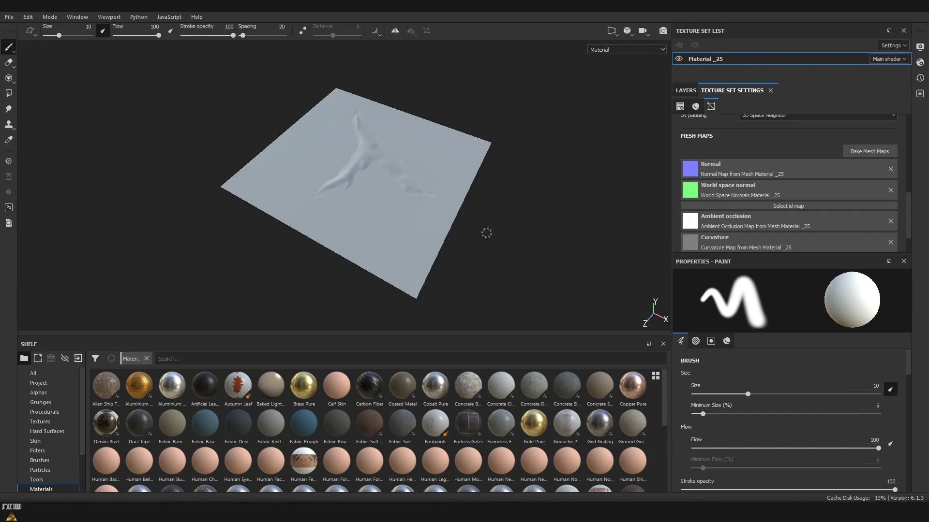
Step: Reopen the mesh map bake settings and slightly increase the Max Rear Distance
left_click(868, 152)
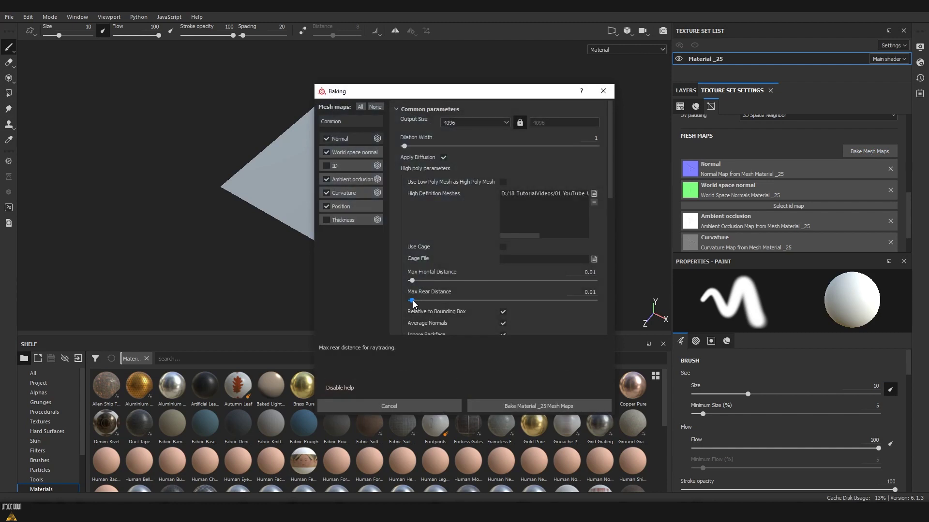
left_click_drag(414, 303, 420, 303)
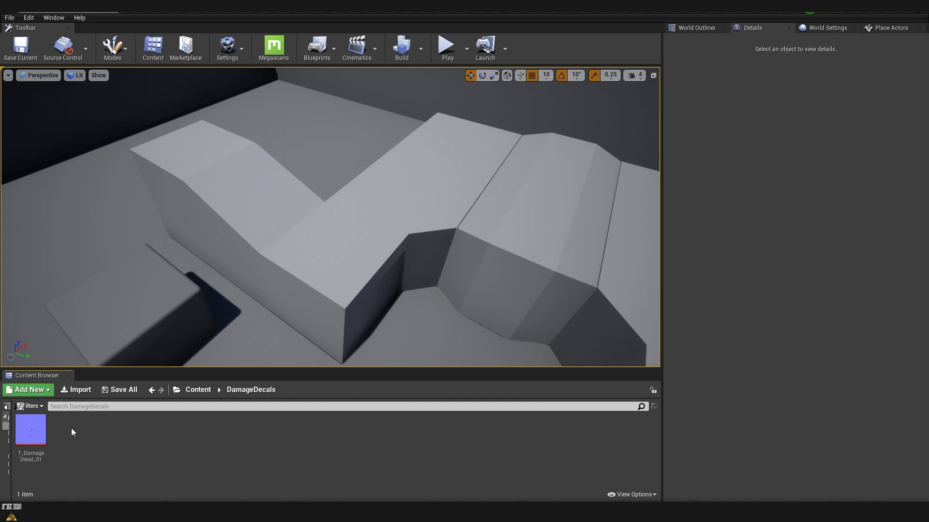
Step: In Unreal Engine's DamageDecals folder, create and open a material named MM_Decal_01 and add the T_DamageDecal_01 texture to its graph
right_click(72, 429)
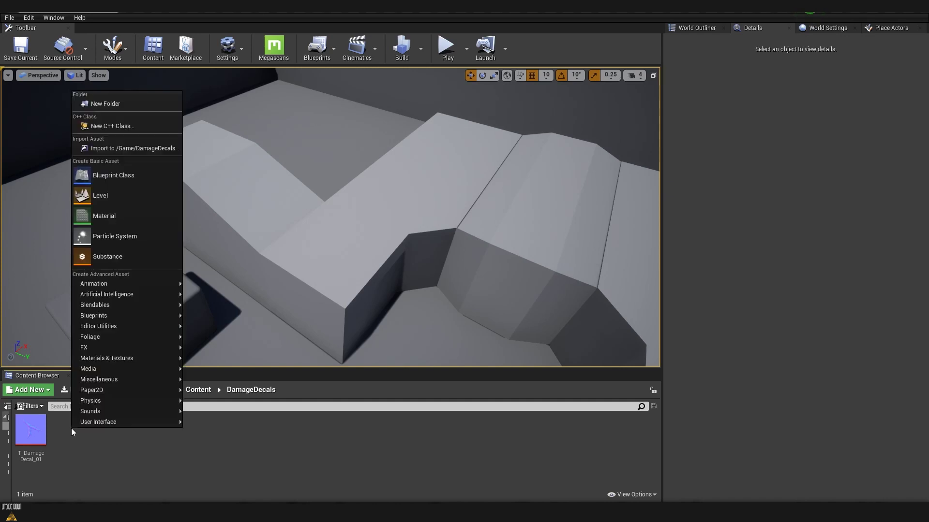
left_click(100, 220)
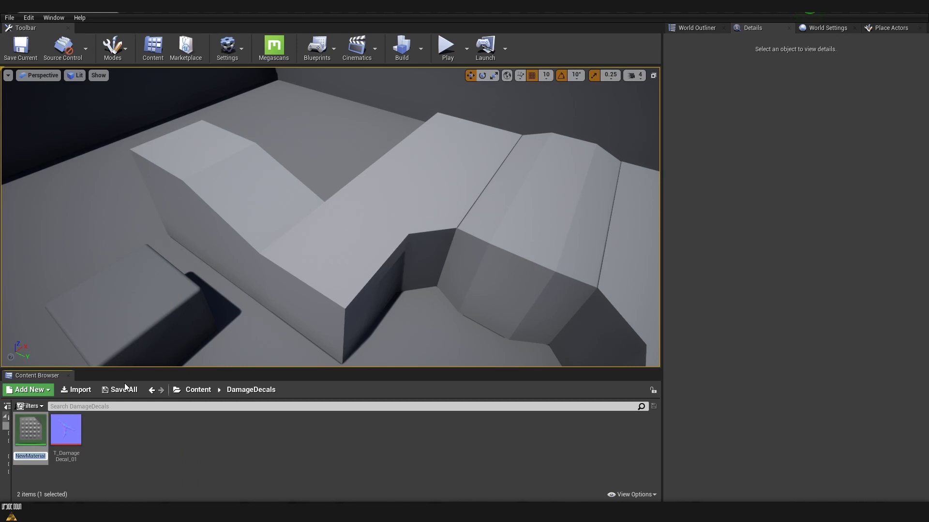
type("MM_D")
type("ecal_01")
key("Return")
key("Return")
left_click_drag(501, 48, 415, 31)
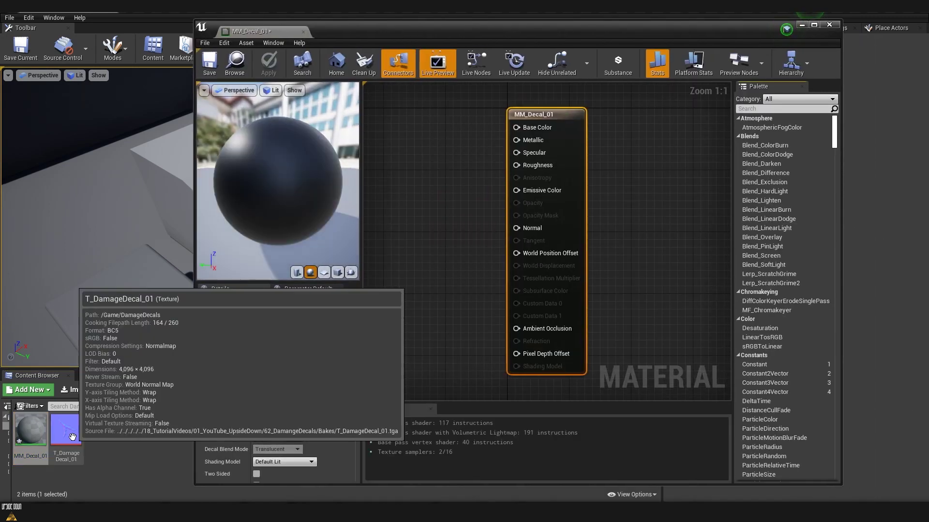
left_click_drag(71, 436, 450, 168)
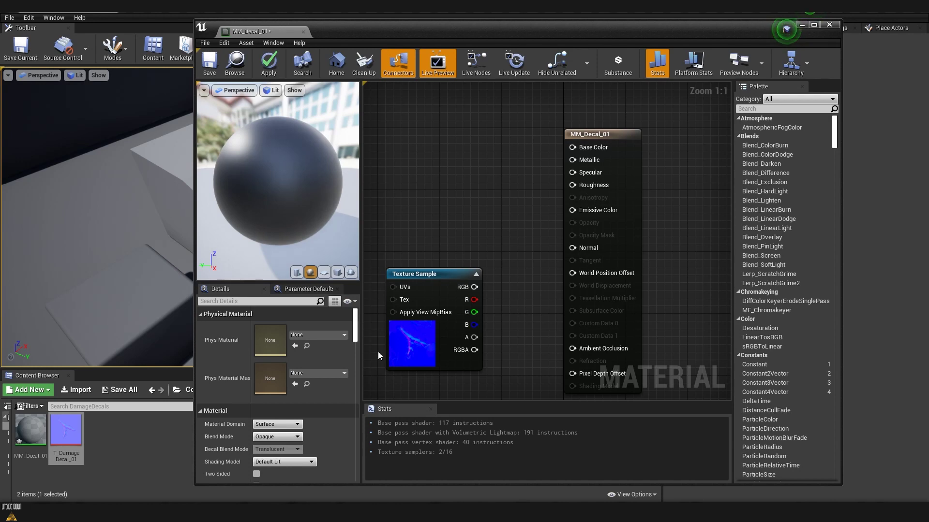
Step: Set the material domain to Deferred Decal, the blend mode to Translucent and the decal blend mode to Normal
left_click(286, 427)
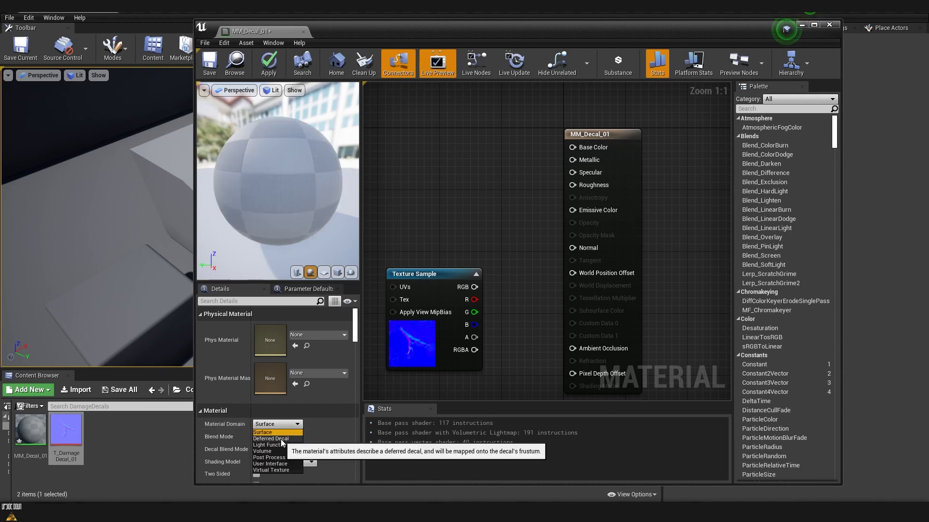
left_click(281, 439)
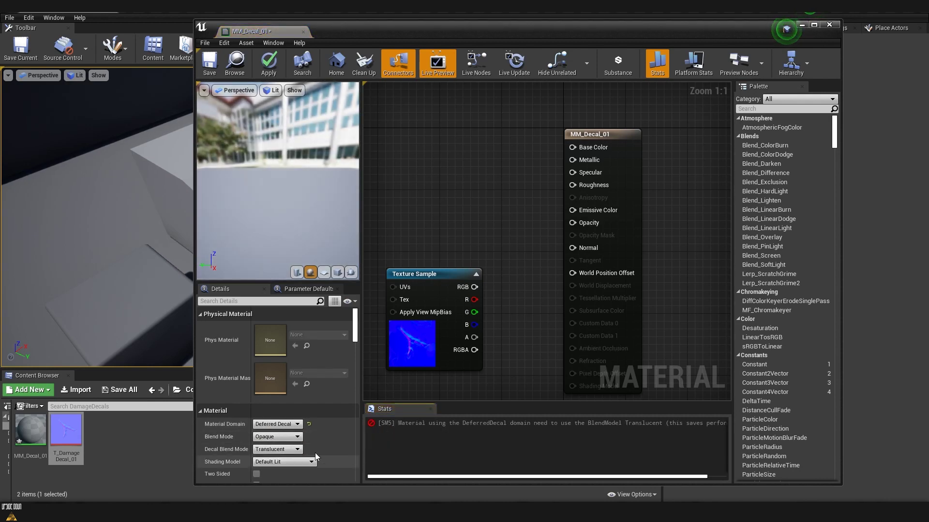
left_click(282, 438)
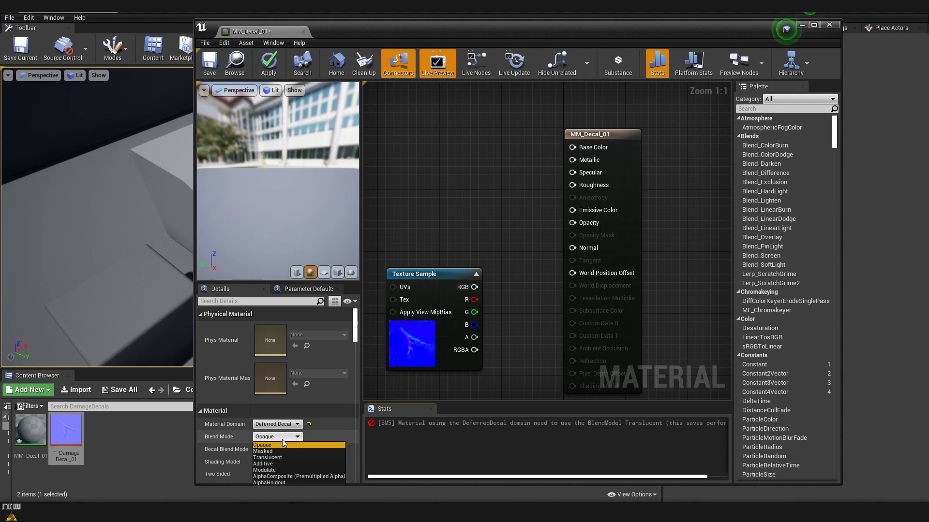
left_click(277, 458)
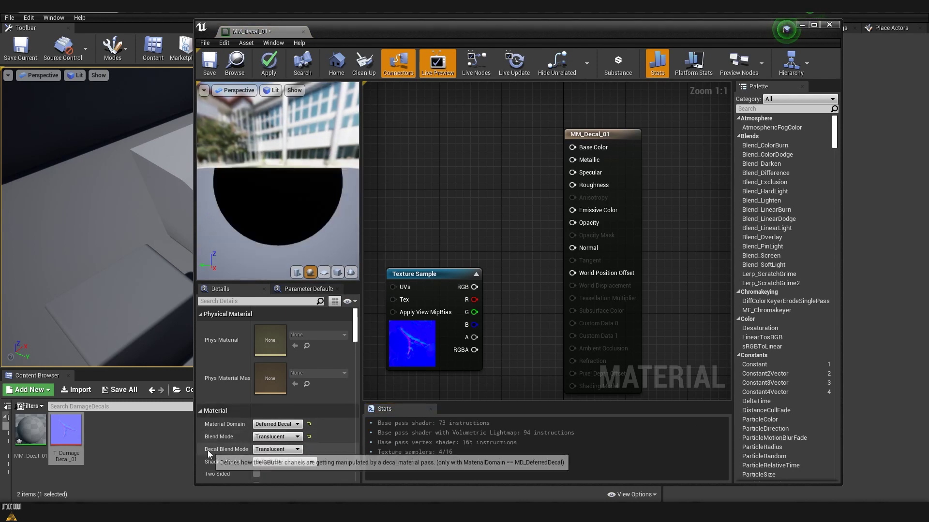
left_click(276, 450)
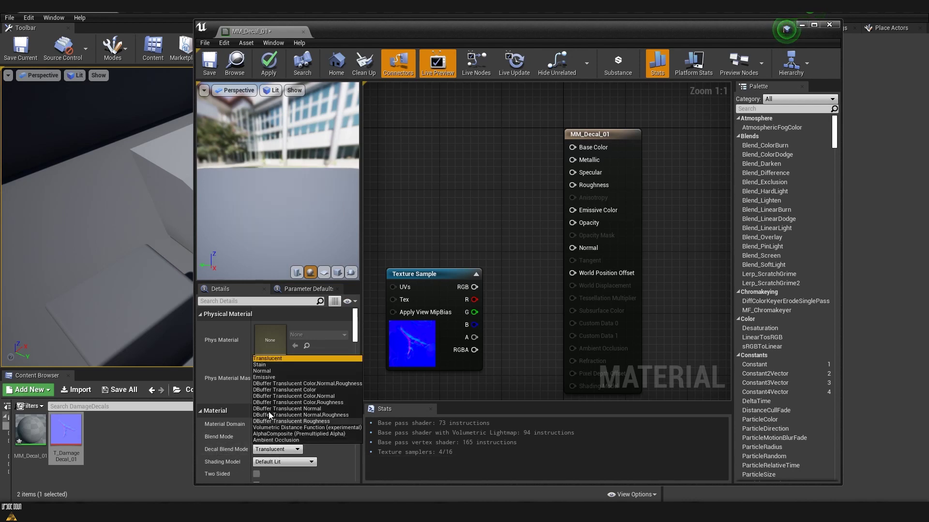
left_click(263, 371)
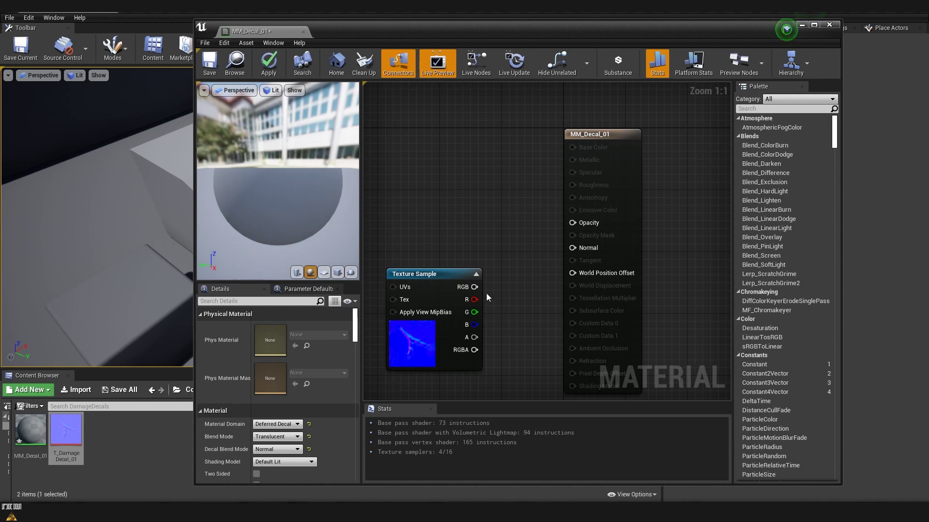
Step: Connect the texture's RGB output to the material's Normal input, then apply, save and close the material
left_click_drag(474, 287, 572, 247)
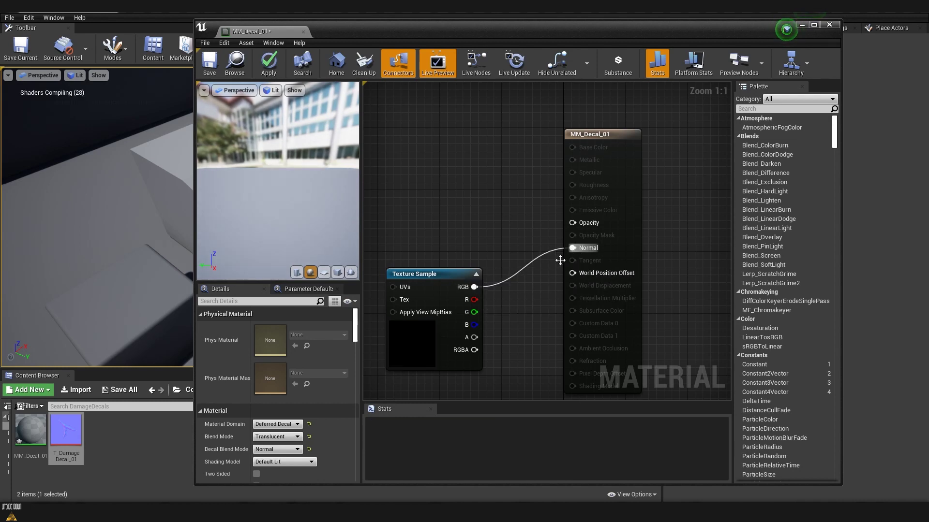
left_click(269, 65)
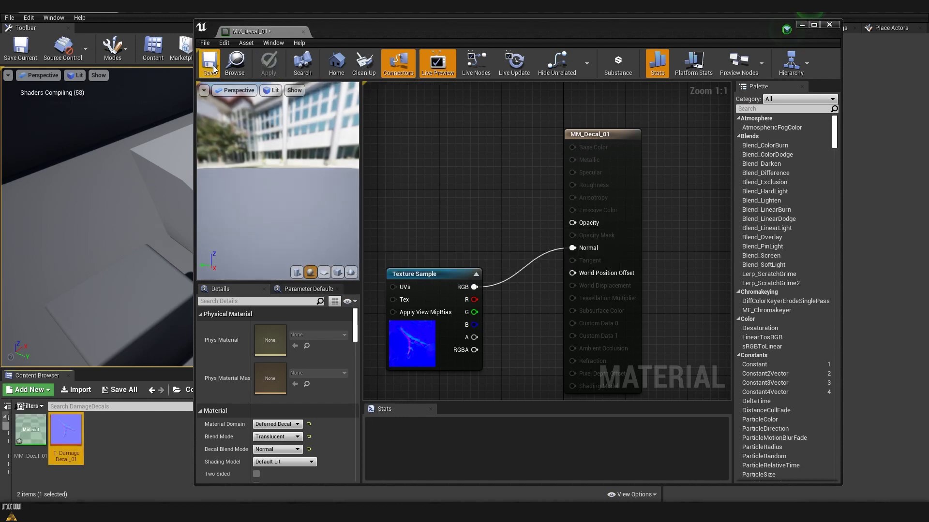
left_click(211, 64)
left_click(303, 31)
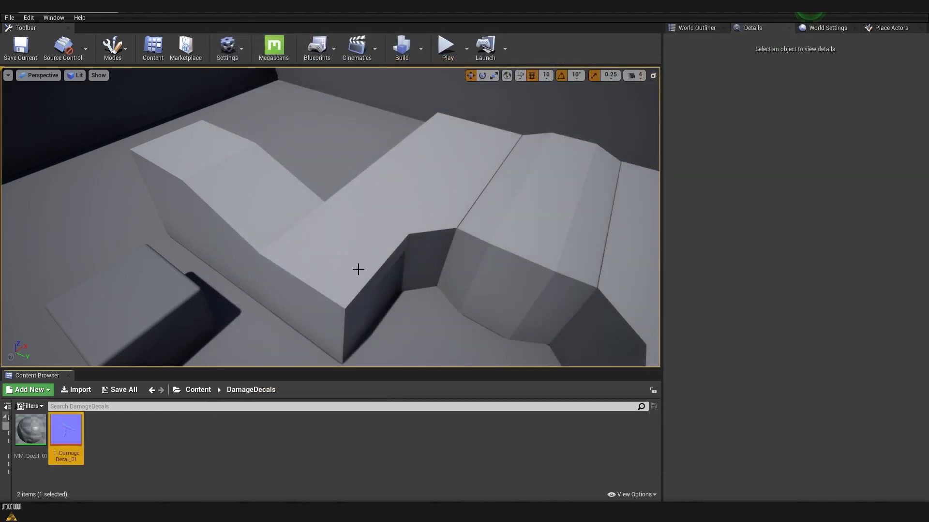
Step: Search the placeable actors for "deca" and place a Decal actor on the grey blocks in the level
left_click(897, 30)
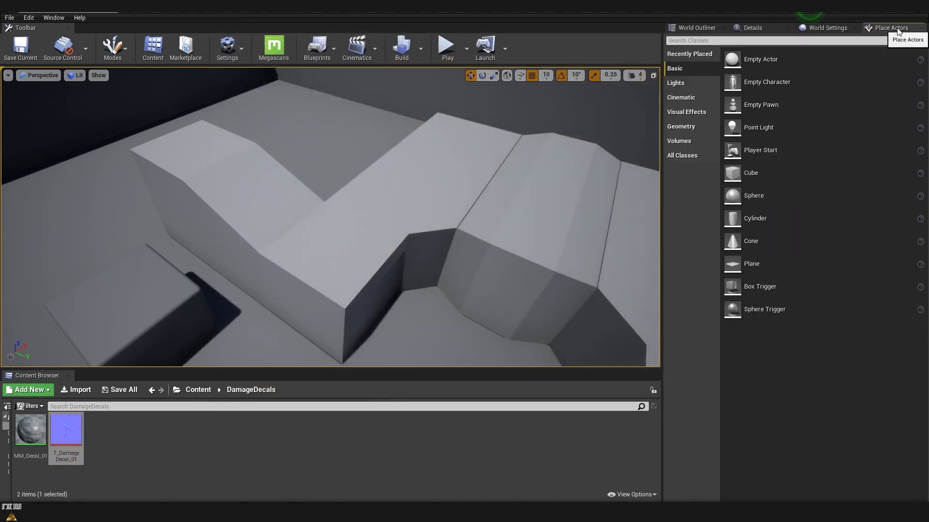
left_click(713, 40)
type("deca")
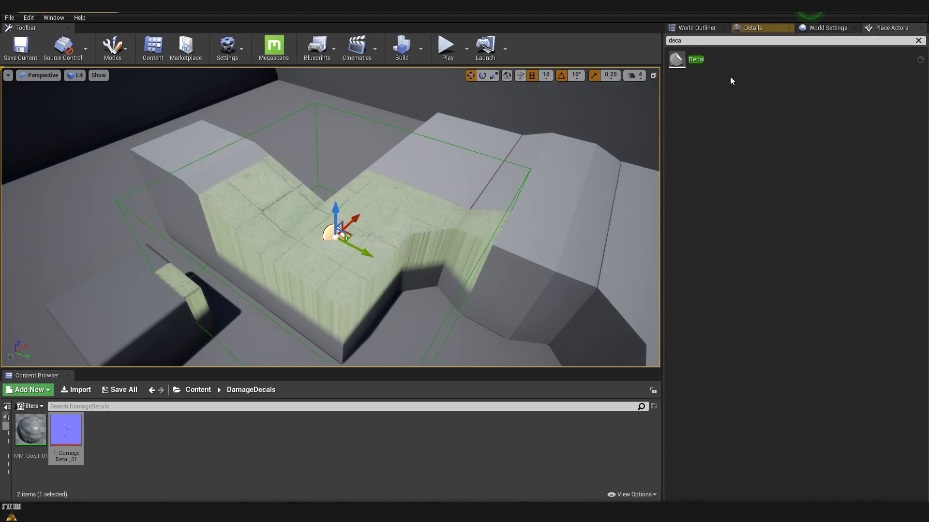
Step: Assign MM_Decal_01 as the decal material of the placed decal actor
left_click(752, 27)
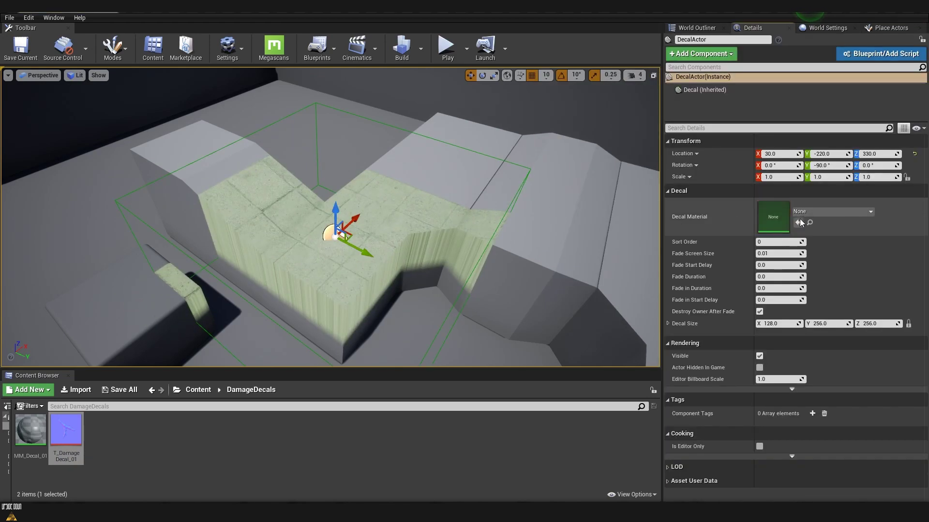
left_click(32, 432)
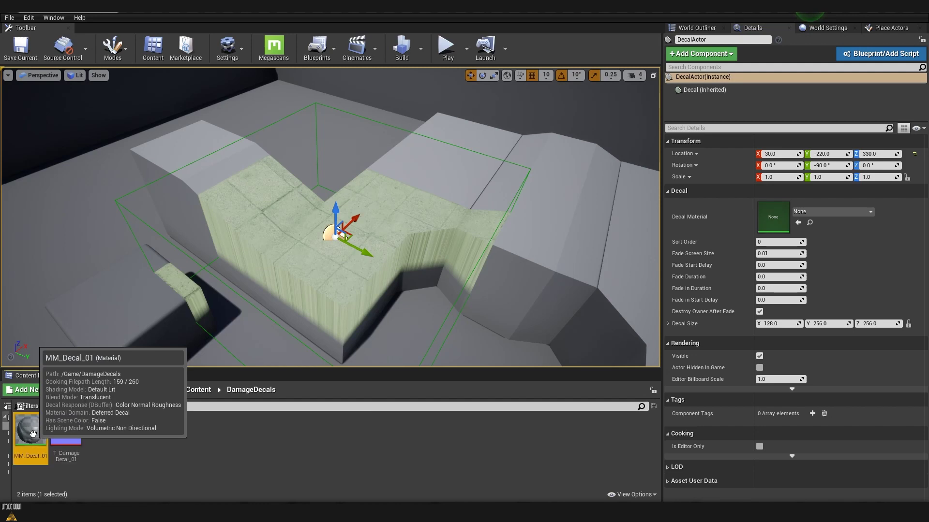
left_click_drag(32, 432, 772, 221)
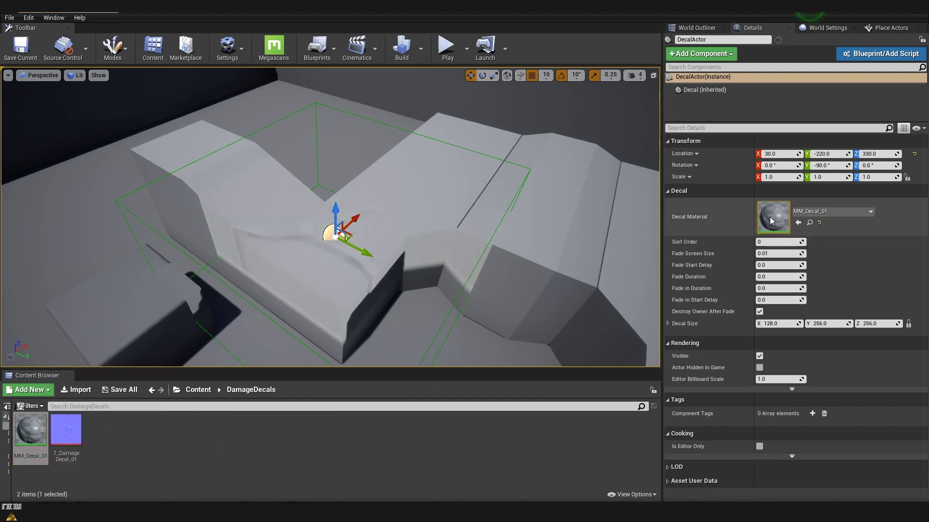
Step: Move the decal across the blocks to X 480, Y -70, over the seam between two of them
right_click_drag(394, 259, 358, 257)
left_click_drag(389, 231, 547, 269)
key("ctrl+z")
right_click_drag(471, 277, 503, 261)
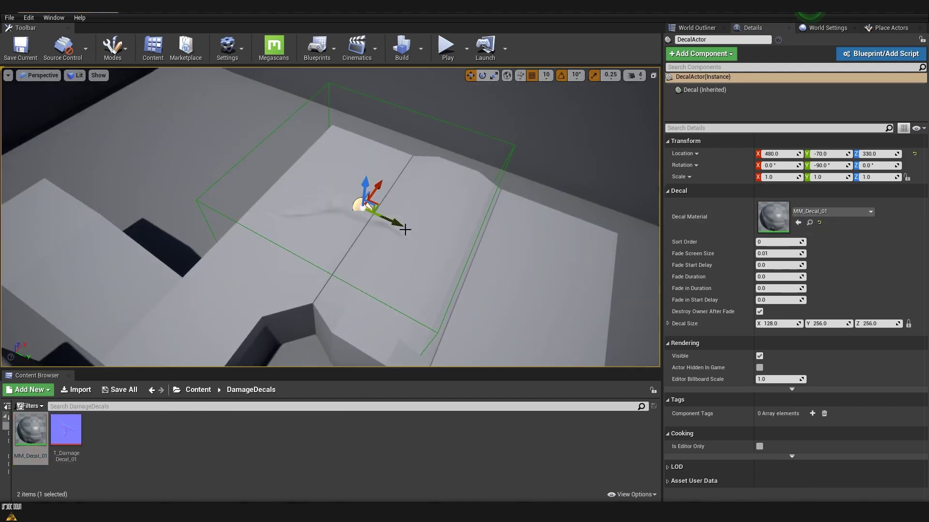
Step: Reposition the decal on the large wall, rotating and scaling it to project the crack there, and deselect it
mouse_move(396, 211)
right_mouse_down()
mouse_move(164, 227)
mouse_move(223, 232)
mouse_move(300, 203)
mouse_move(382, 194)
mouse_move(435, 212)
mouse_move(387, 203)
mouse_move(416, 183)
mouse_move(449, 242)
mouse_move(387, 227)
right_mouse_up()
key("d")
key("a")
key("a")
key("d")
key("e")
left_click_drag(184, 145, 189, 165)
key("r")
left_click_drag(305, 198, 319, 184)
key("w")
right_click_drag(348, 203, 372, 252)
key("Escape")
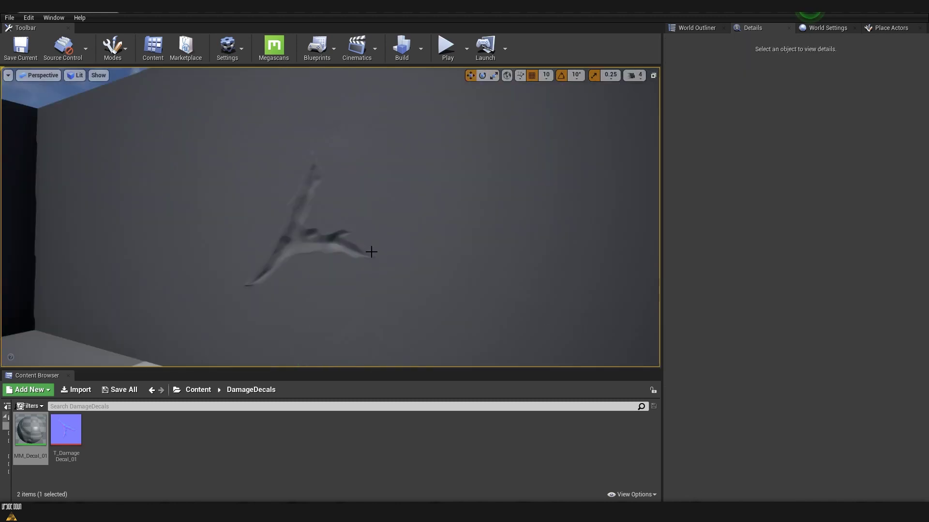